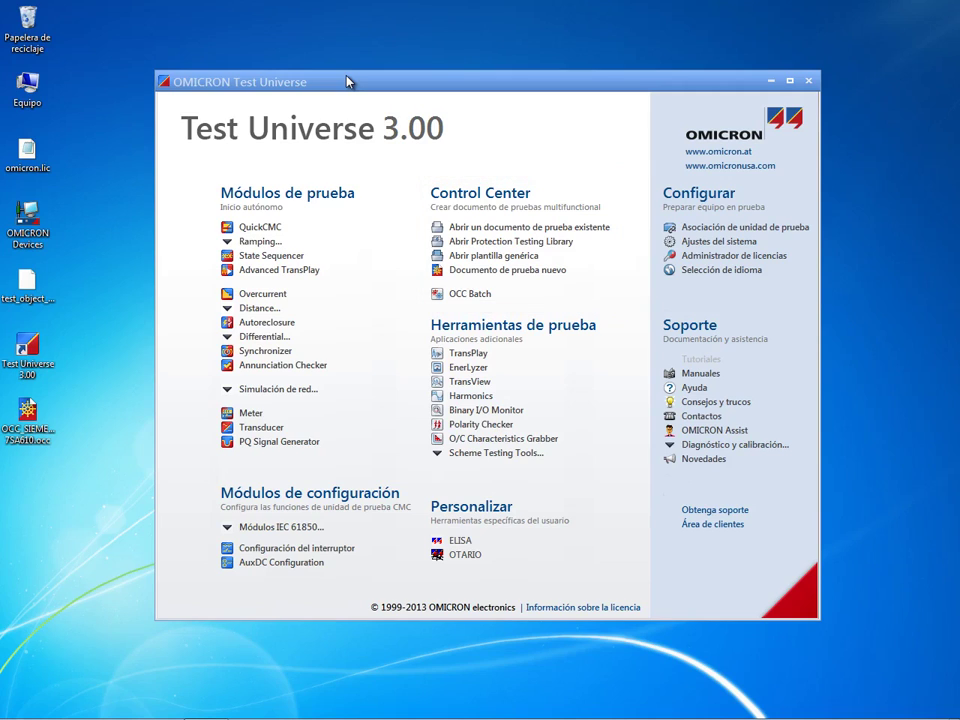
- Open the existing test document OCC_SIEMENS 7SA610.occ from the desktop folder
click(471, 232)
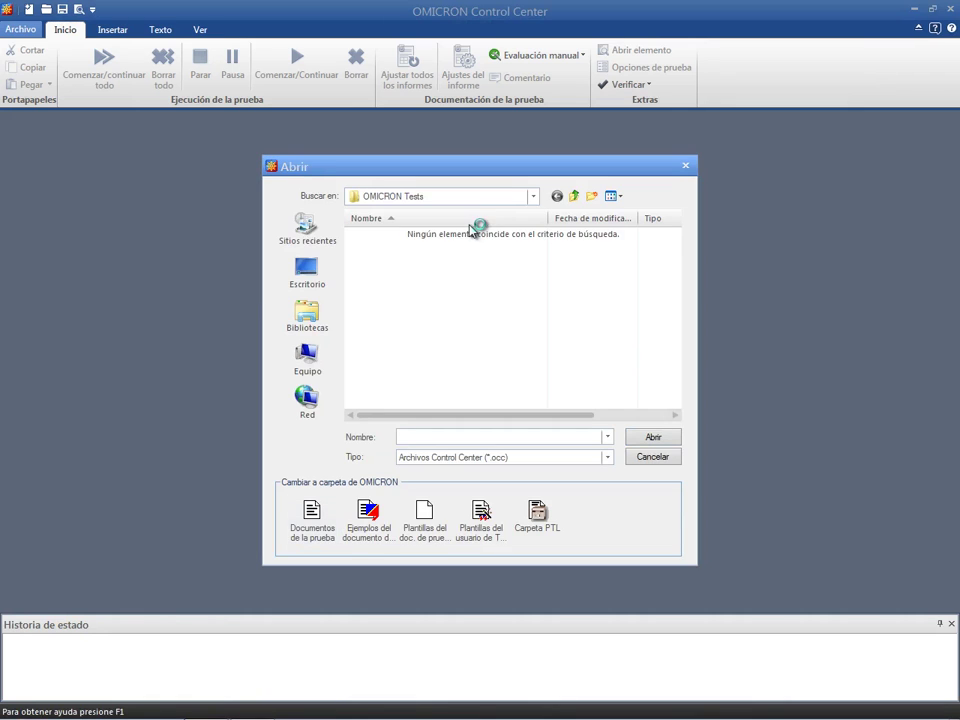
click(306, 270)
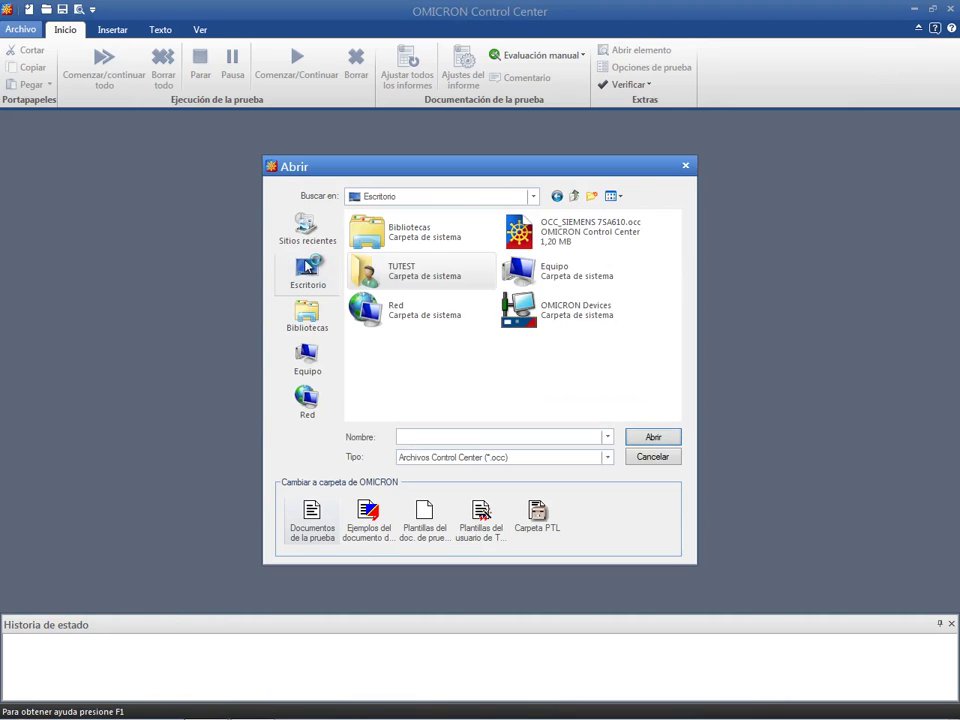
click(538, 235)
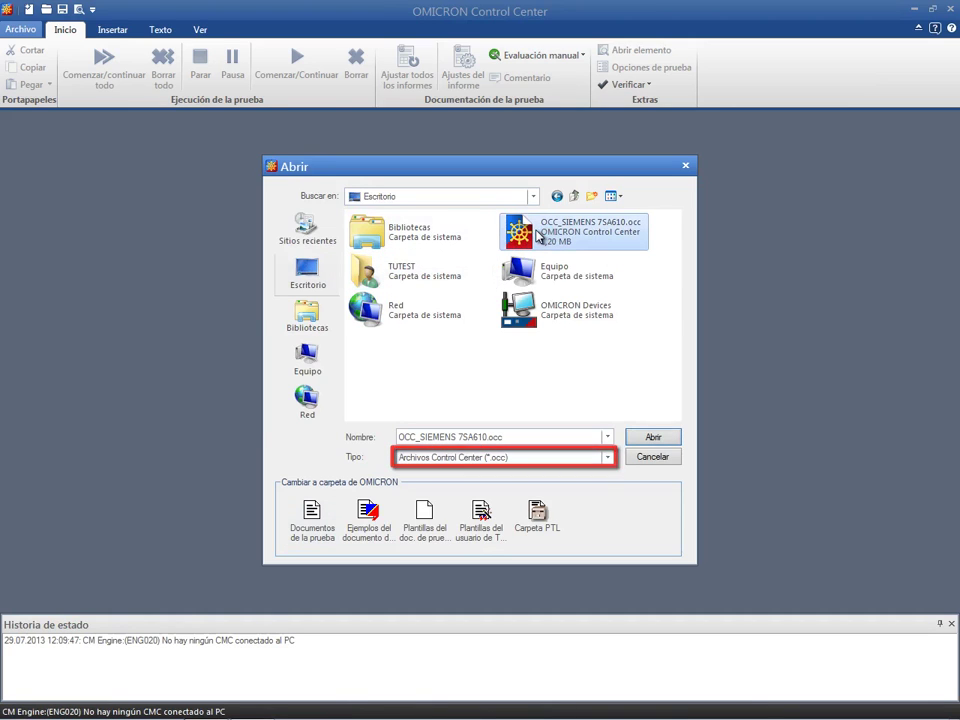
double_click(538, 235)
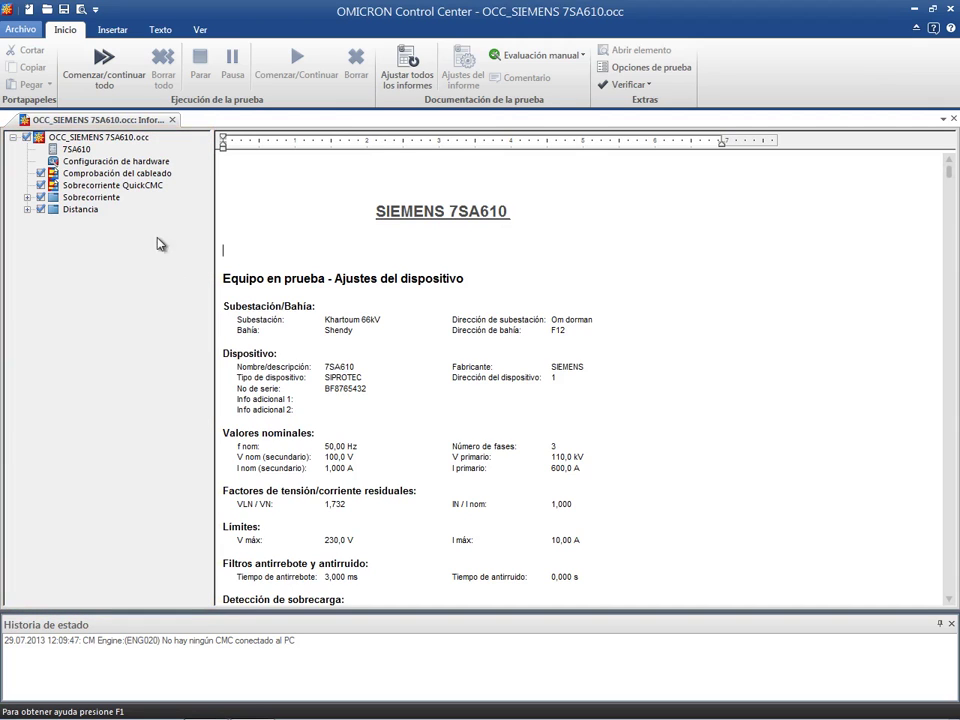
- View the report sections for the 7SA610 device and the hardware configuration, and expand the Distancia and Sobrecorriente test groups
click(106, 152)
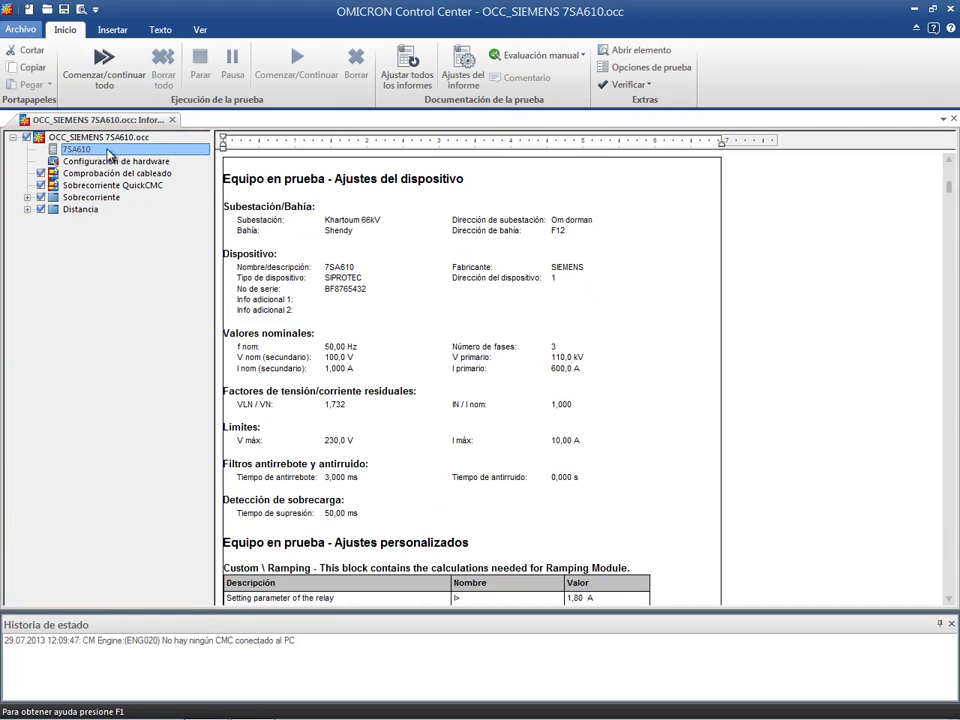
click(172, 163)
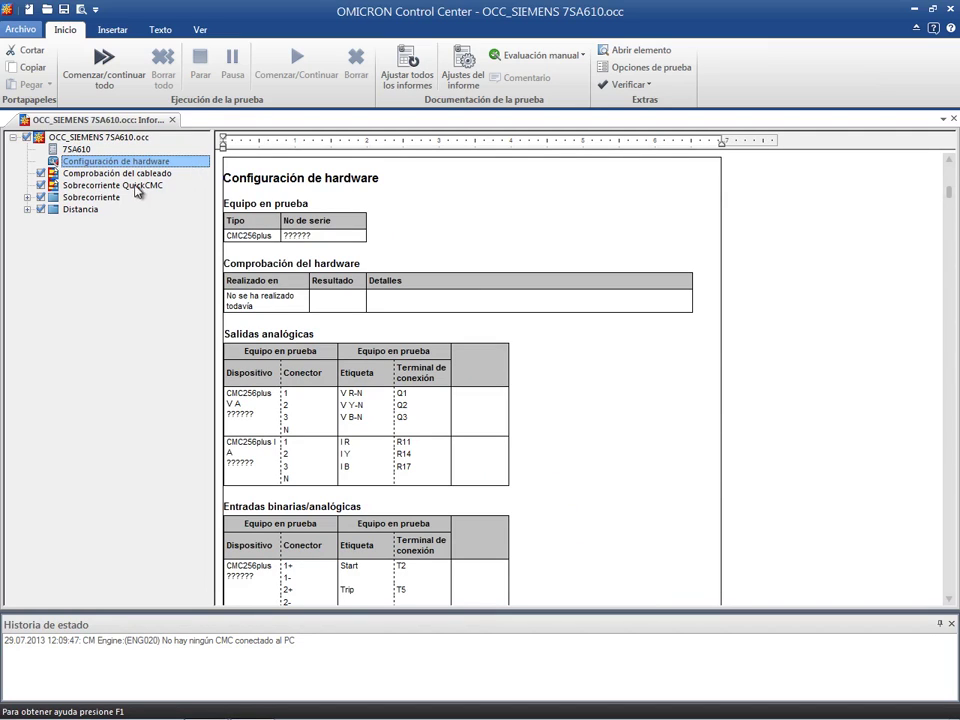
click(27, 210)
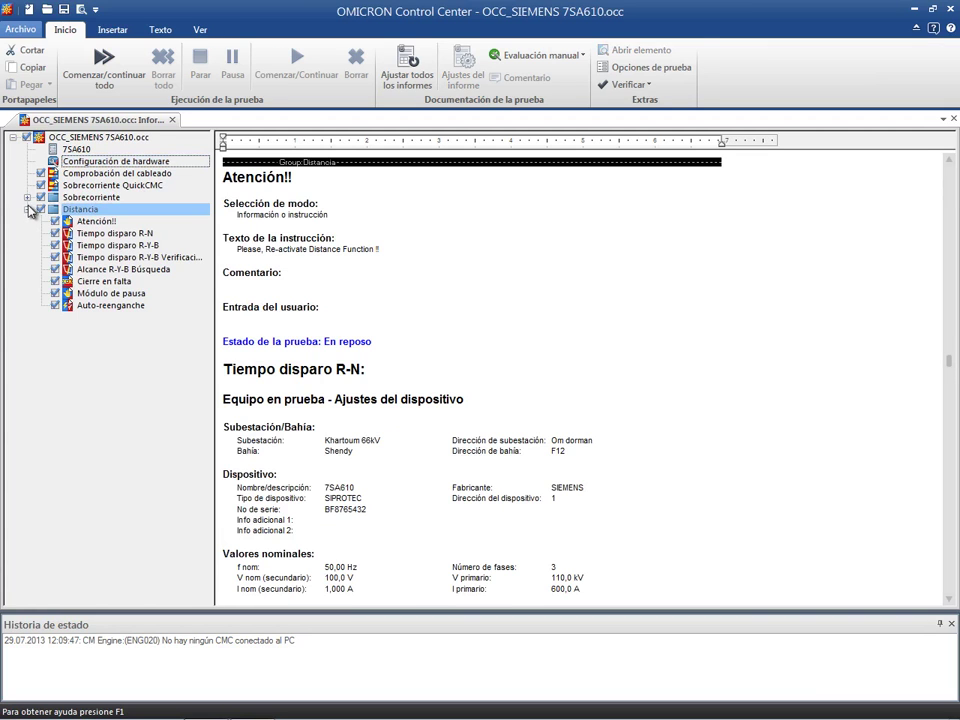
click(28, 198)
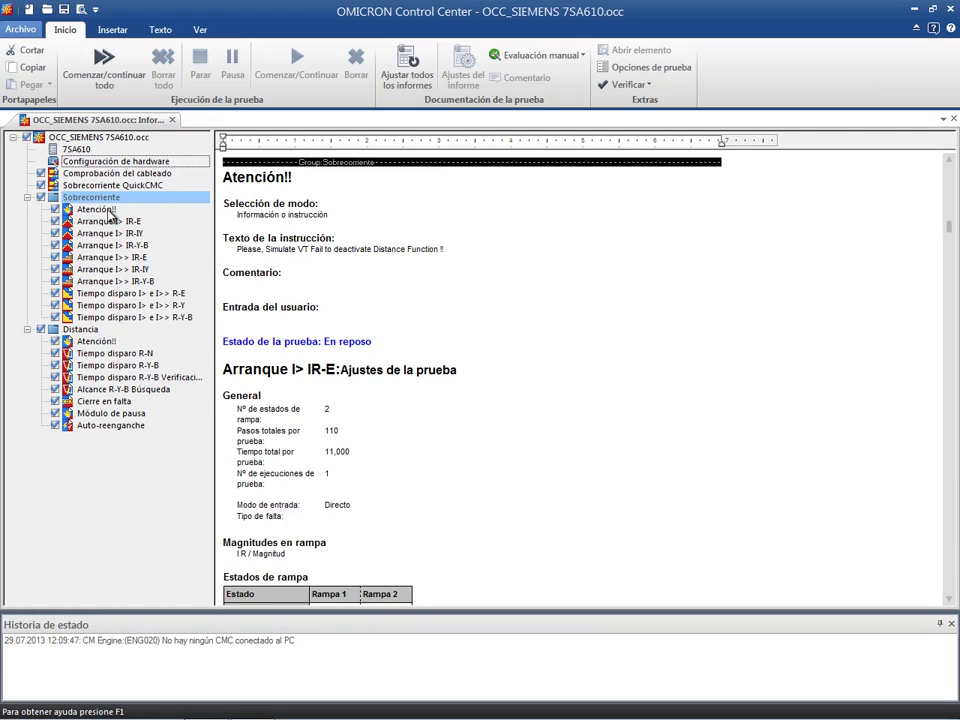
- Rename the Atención!! entry in the Sobrecorriente group as "Aviso!!"
click(109, 212)
click(109, 211)
text(Aviso!!)
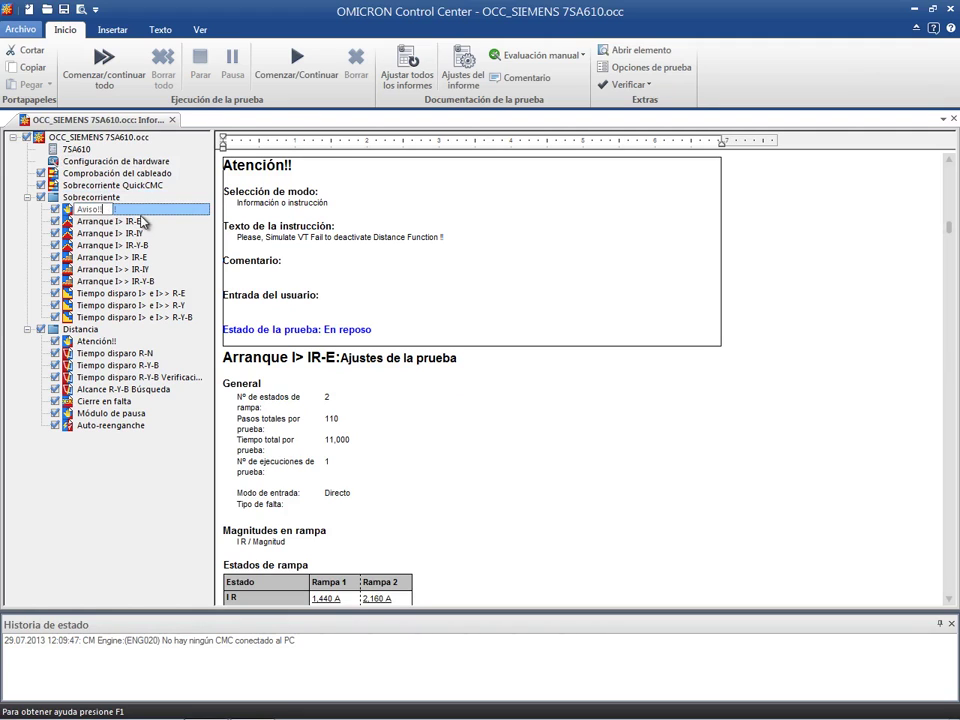
key(Return)
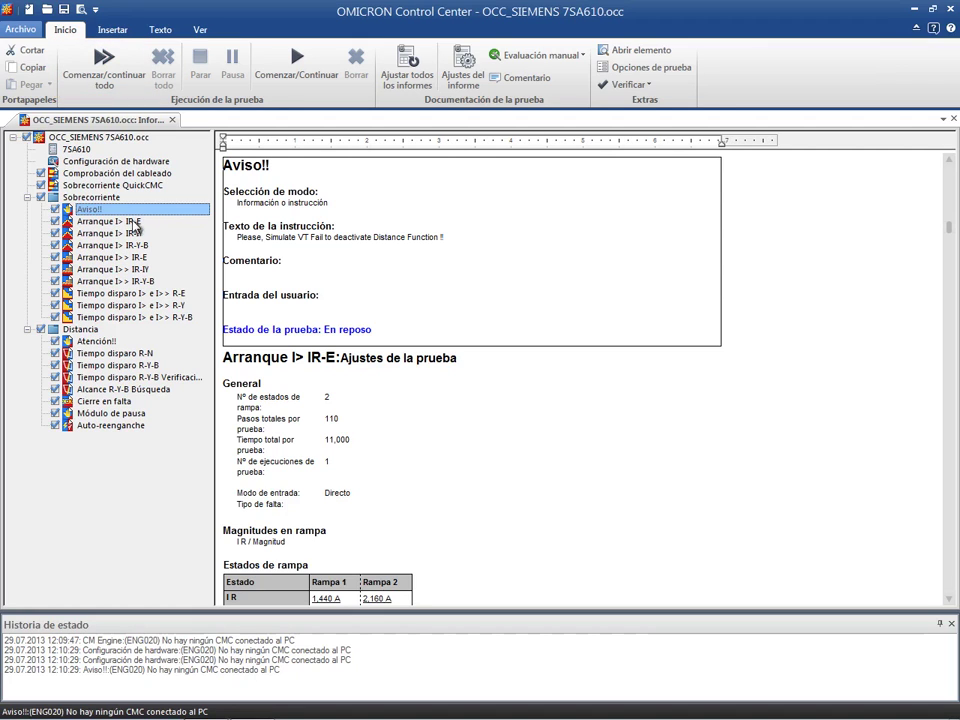
- Examine the overcurrent tests one after another in the report view, starting with Arranque I> IR-E
click(122, 224)
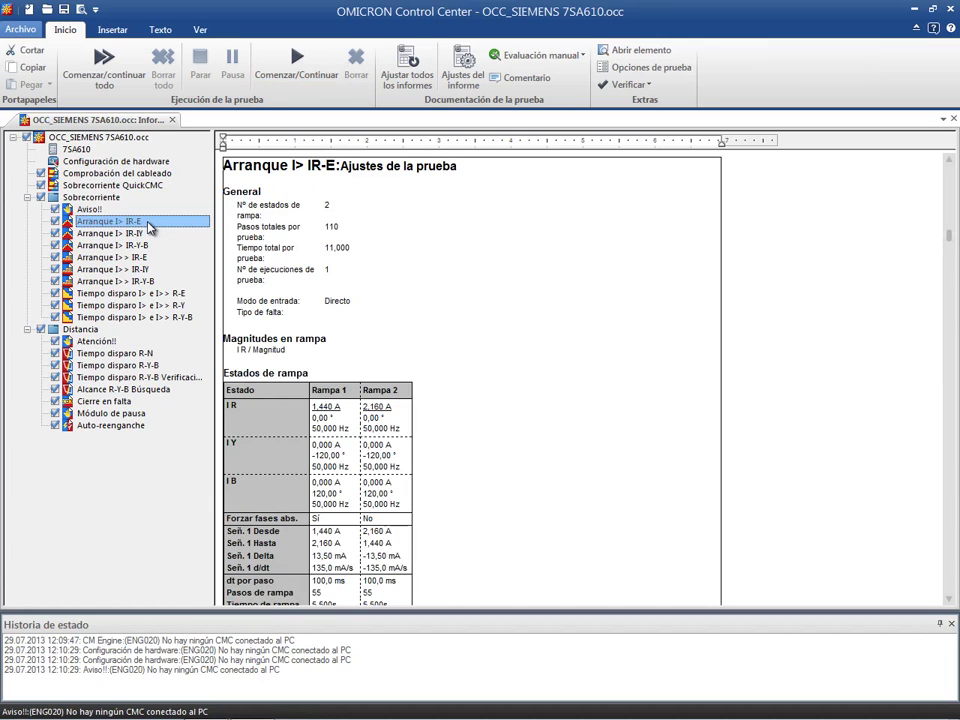
click(200, 30)
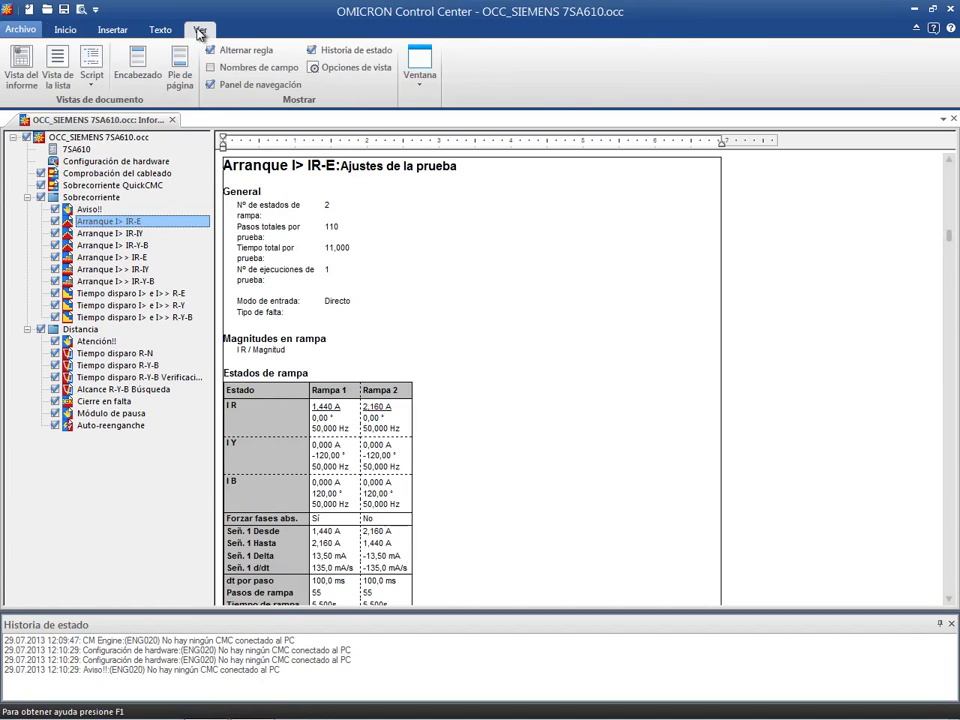
click(18, 70)
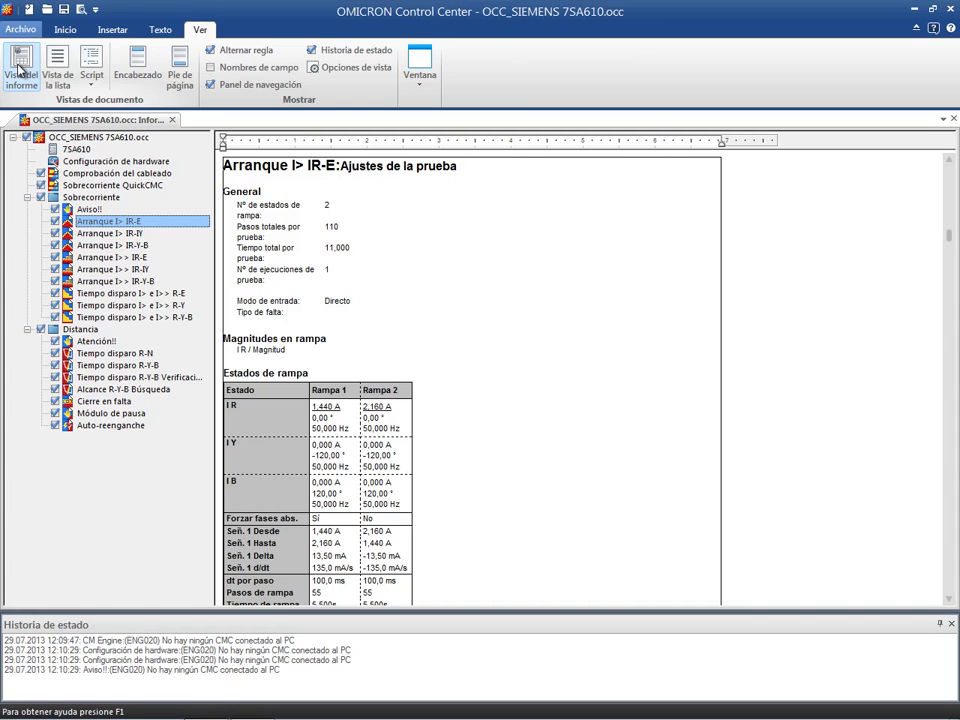
key(Down)
key(Down)
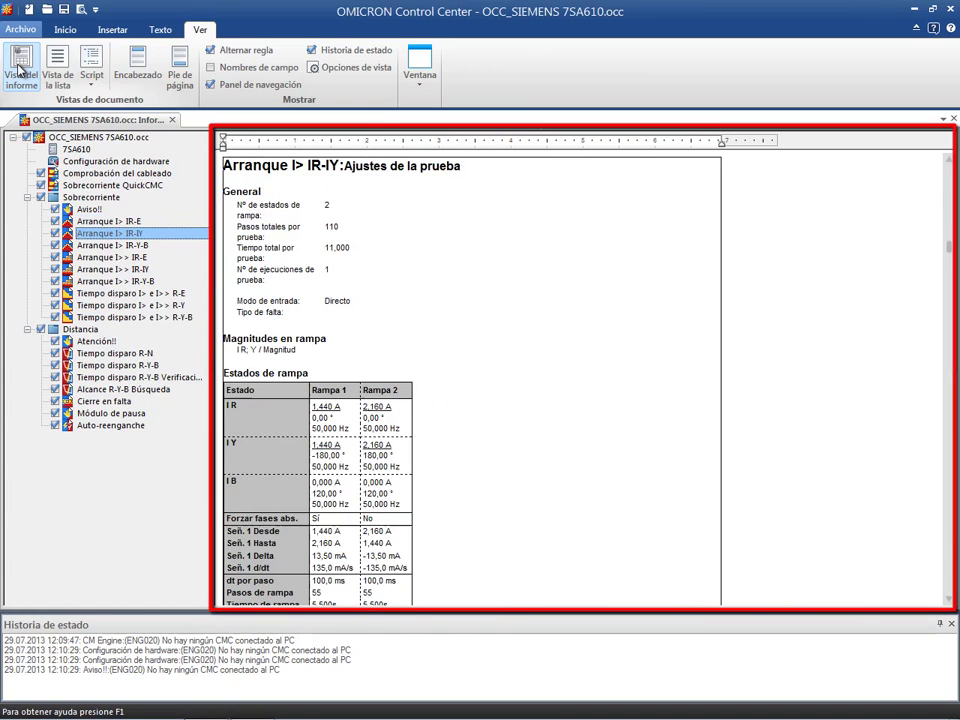
key(Down)
key(Down)
key(Down)
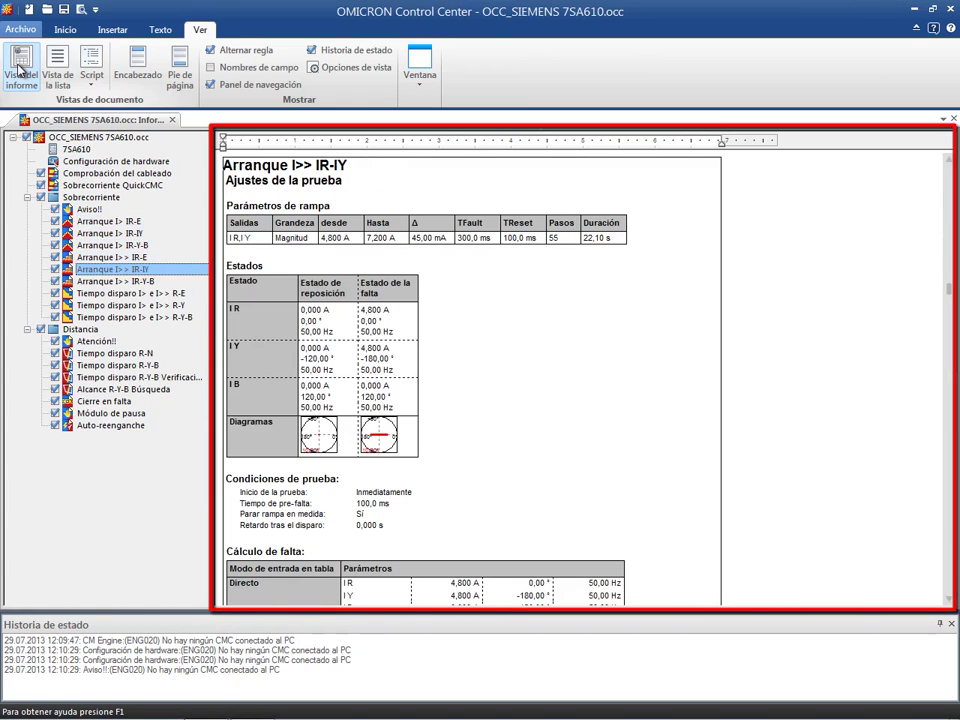
key(Down)
key(Down)
key(Down)
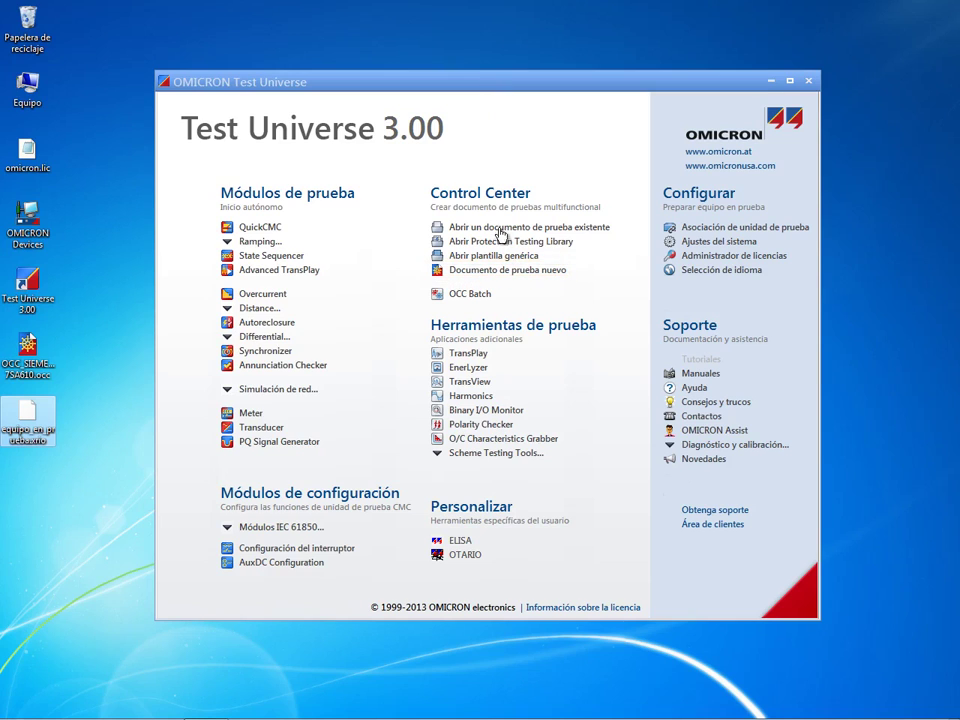
- Create a new test document from the Test Universe start page and widen its navigation tree to show the full entry names
click(505, 270)
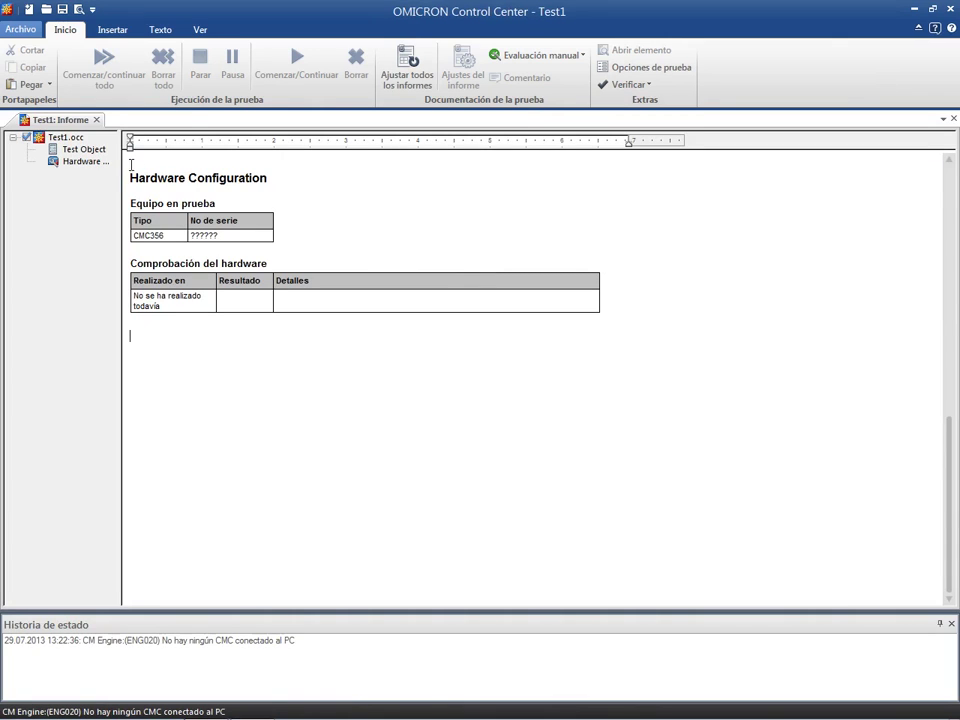
drag(121, 164, 173, 171)
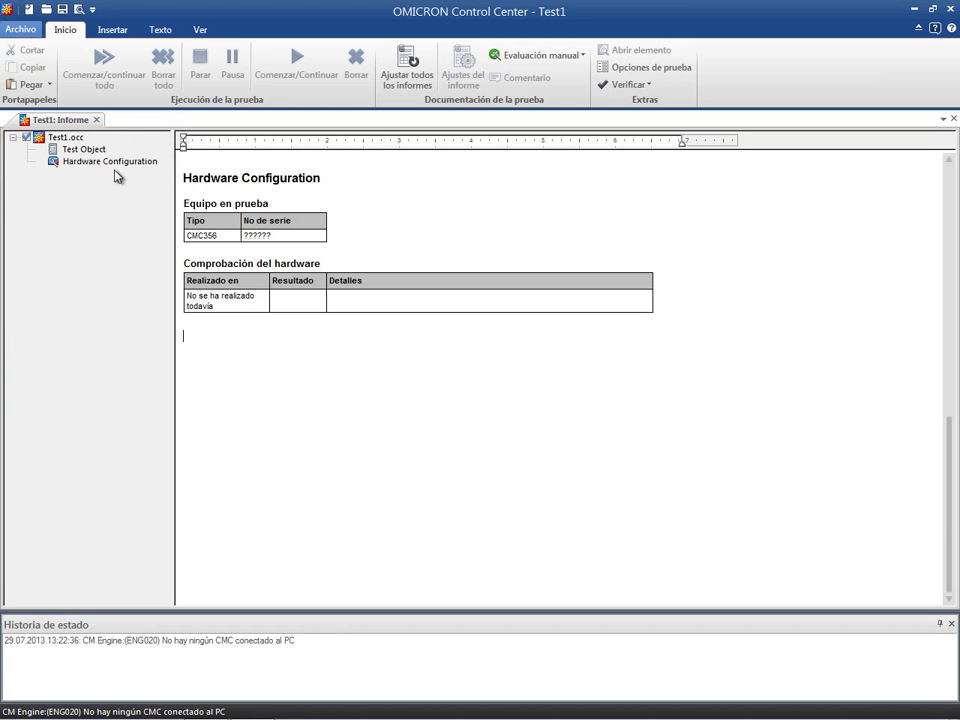
- Import equipo_en_prueba.xrio from the desktop into the new document's test object and accept the settings
click(90, 150)
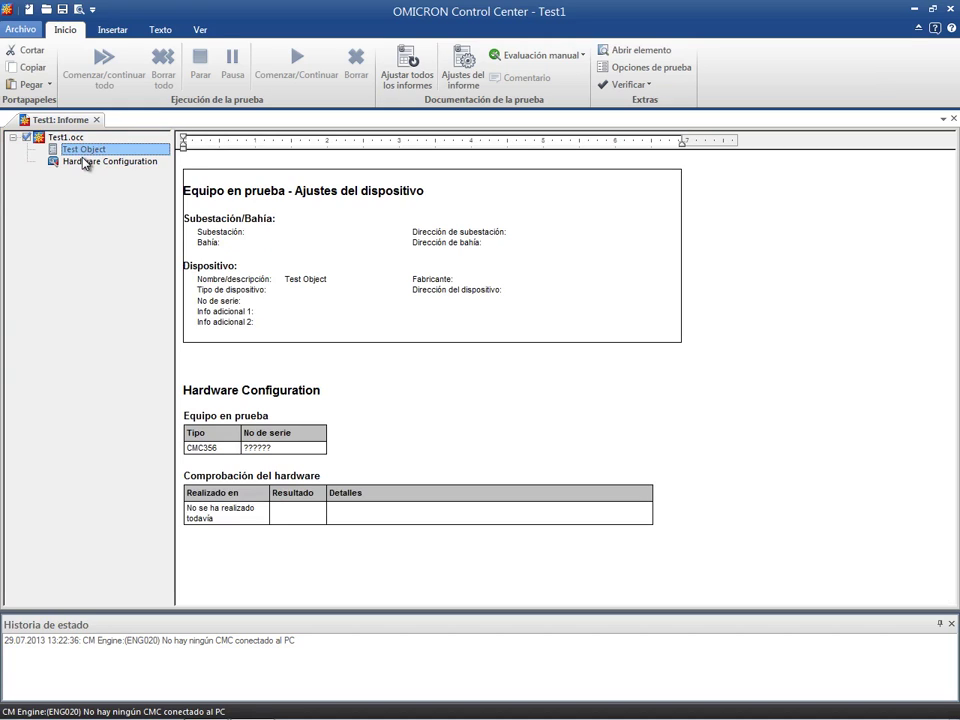
double_click(84, 151)
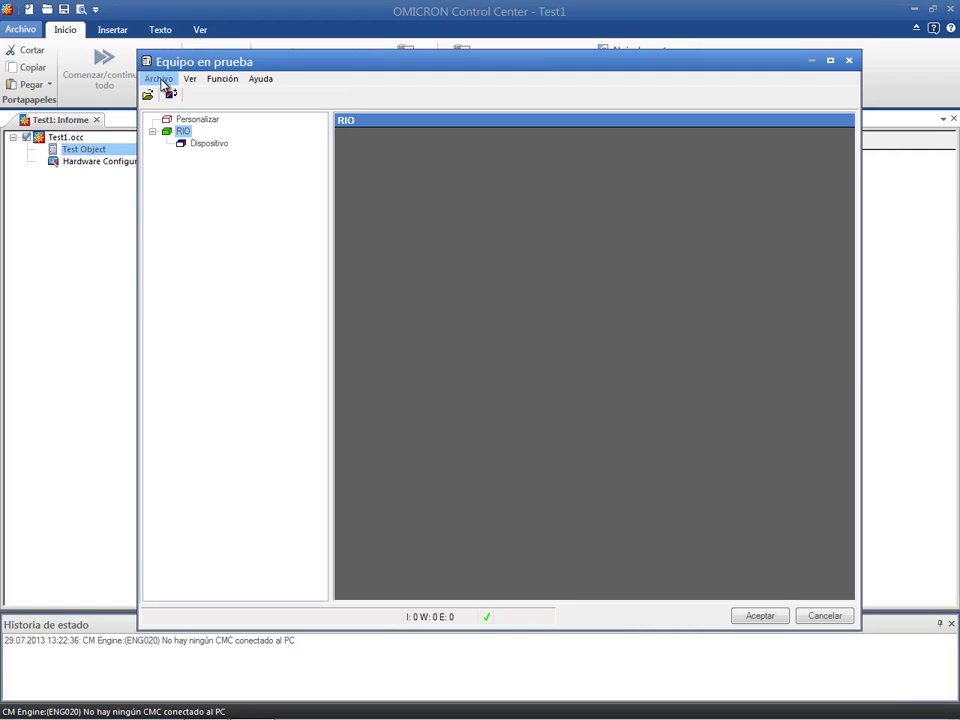
click(161, 82)
click(166, 99)
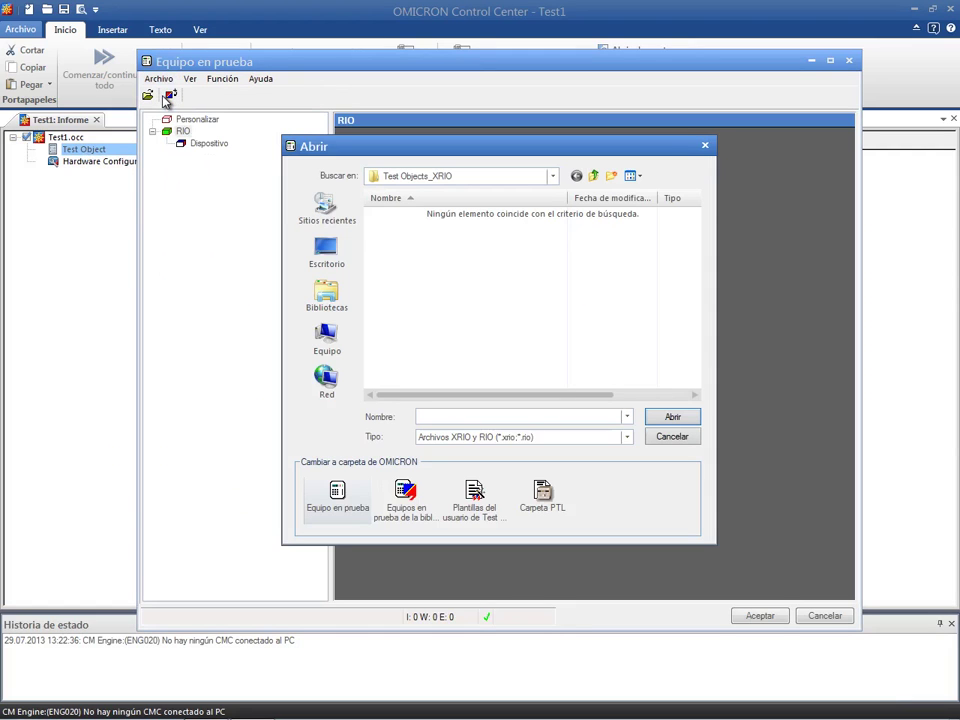
click(326, 252)
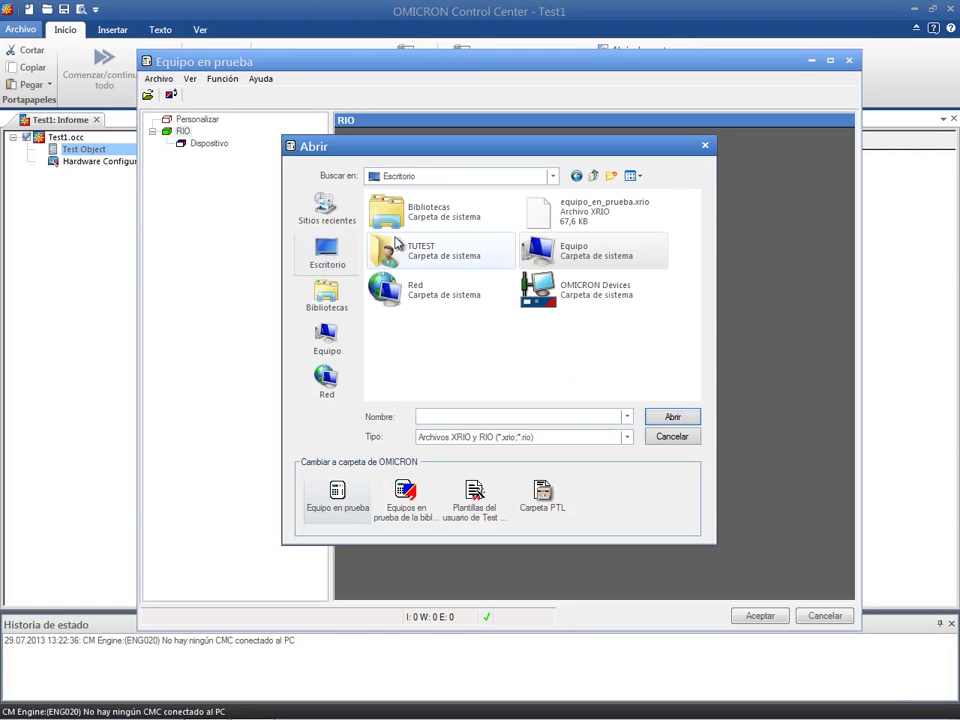
click(555, 220)
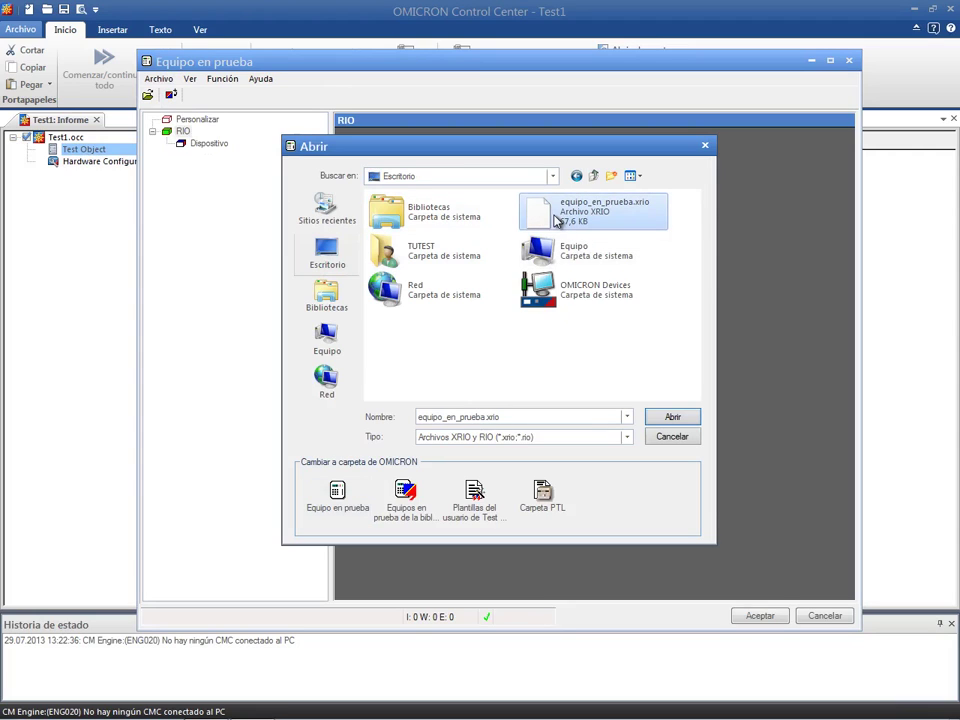
click(664, 418)
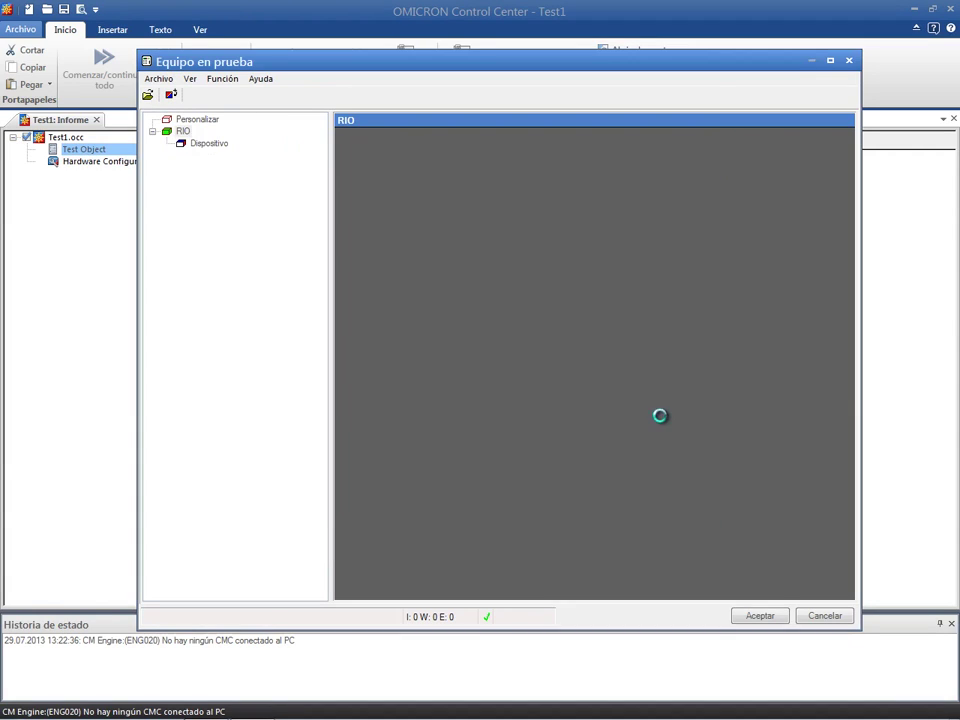
click(748, 616)
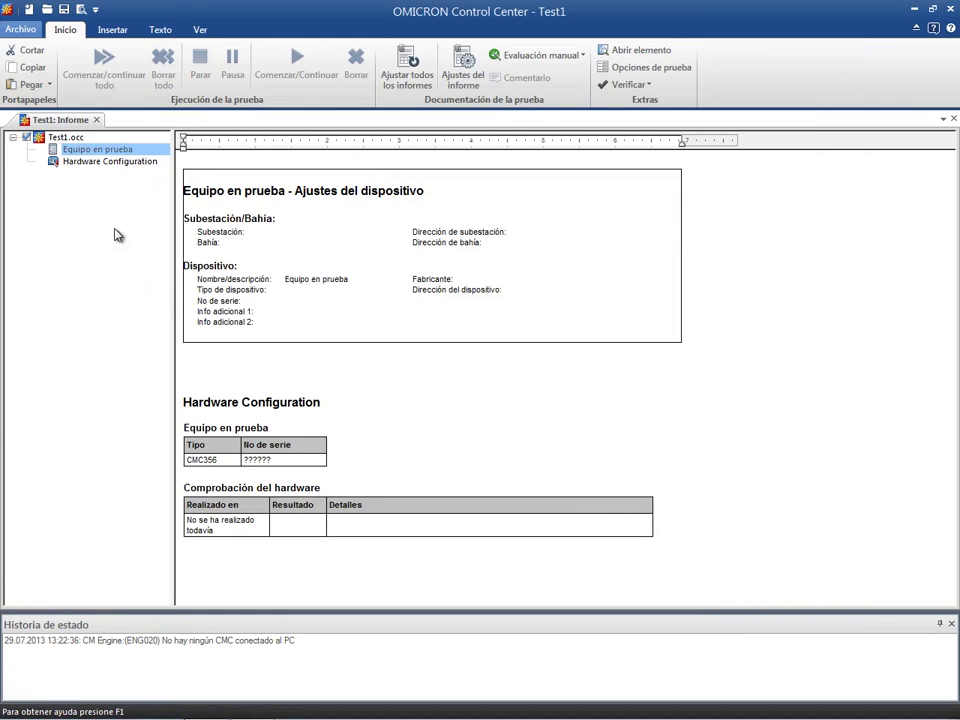
- Configure the CMC356 outputs in the hardware configuration as 3x300V; 85VA @ 85V; 1Aef for voltage and the first 3x32A; 430VA @ 25A; 25Vef option for current
click(88, 162)
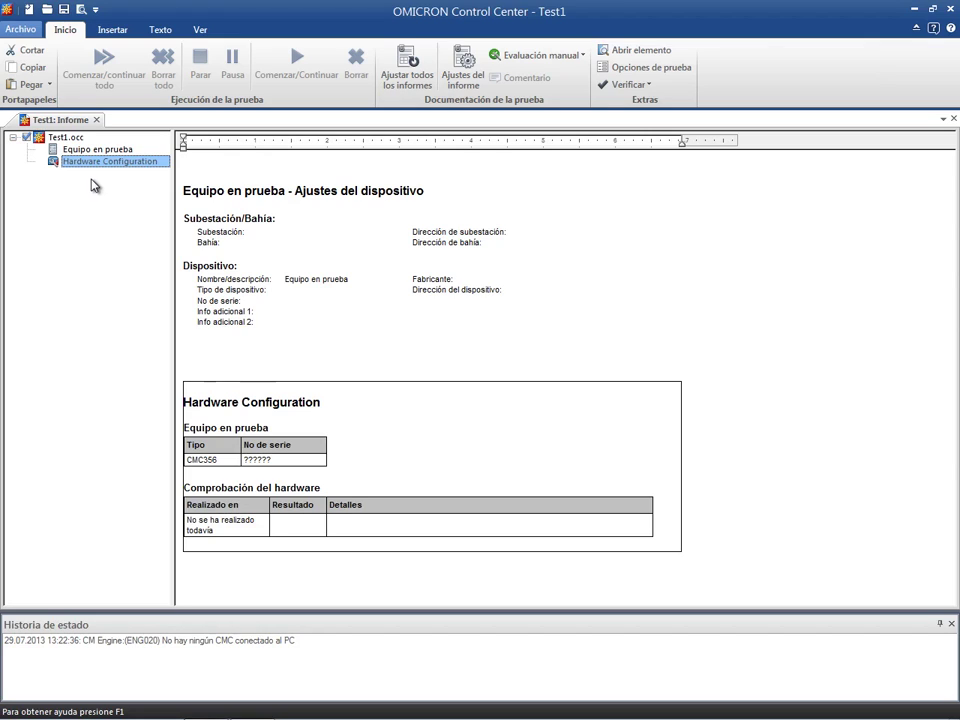
double_click(148, 163)
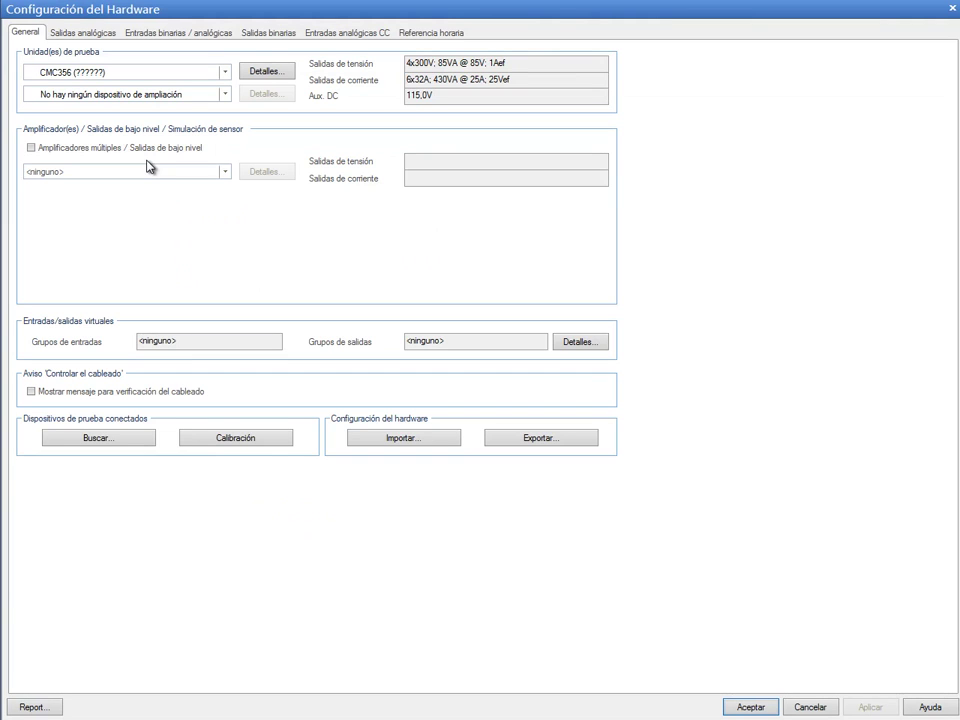
click(251, 74)
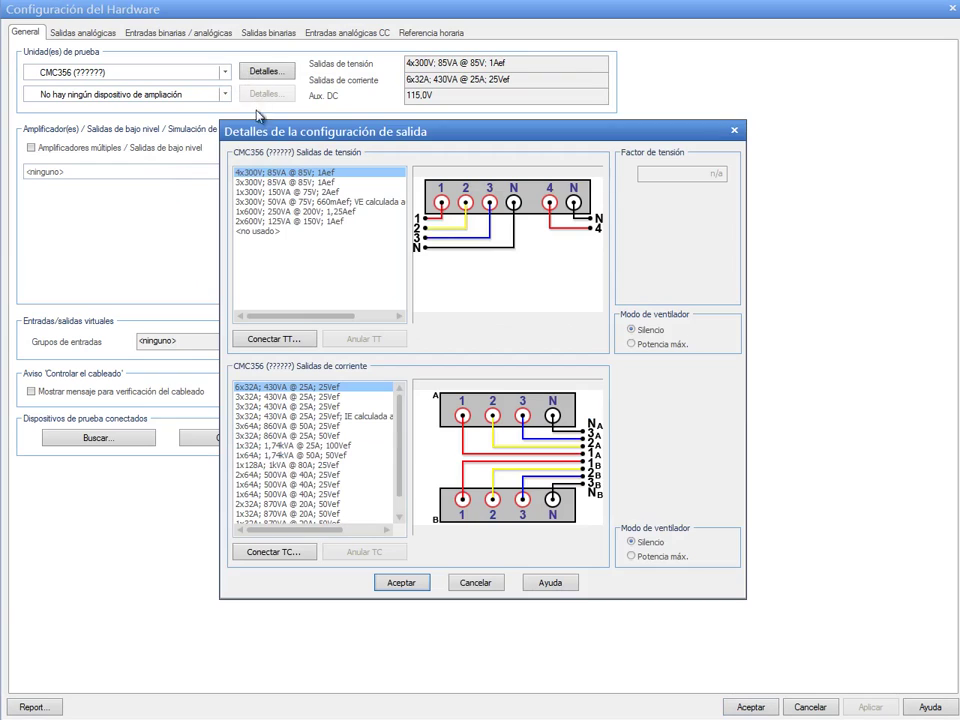
click(273, 186)
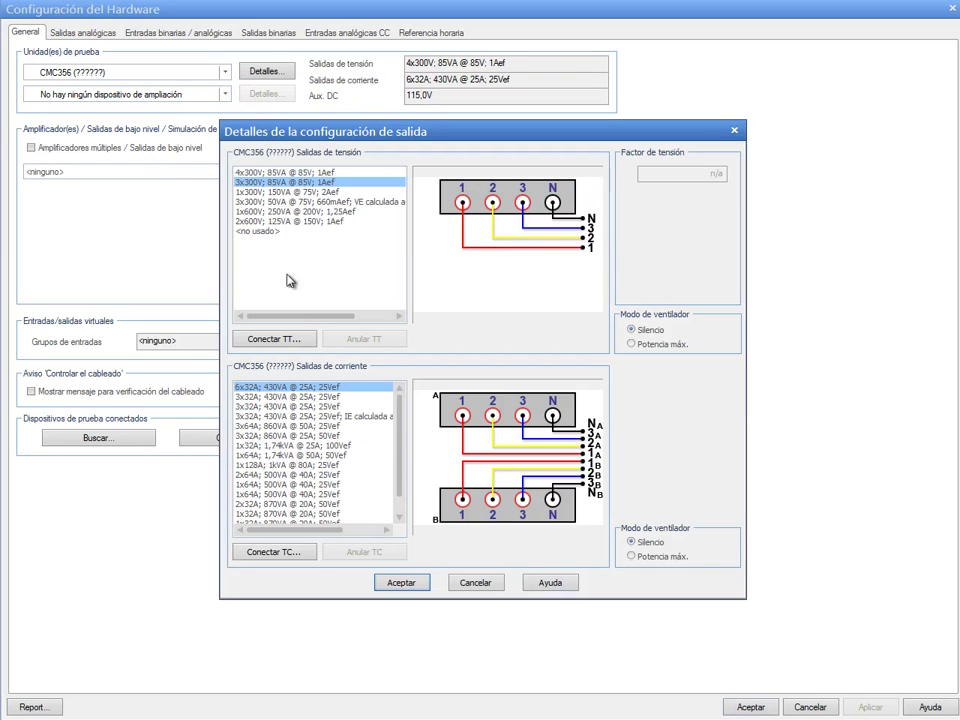
click(285, 400)
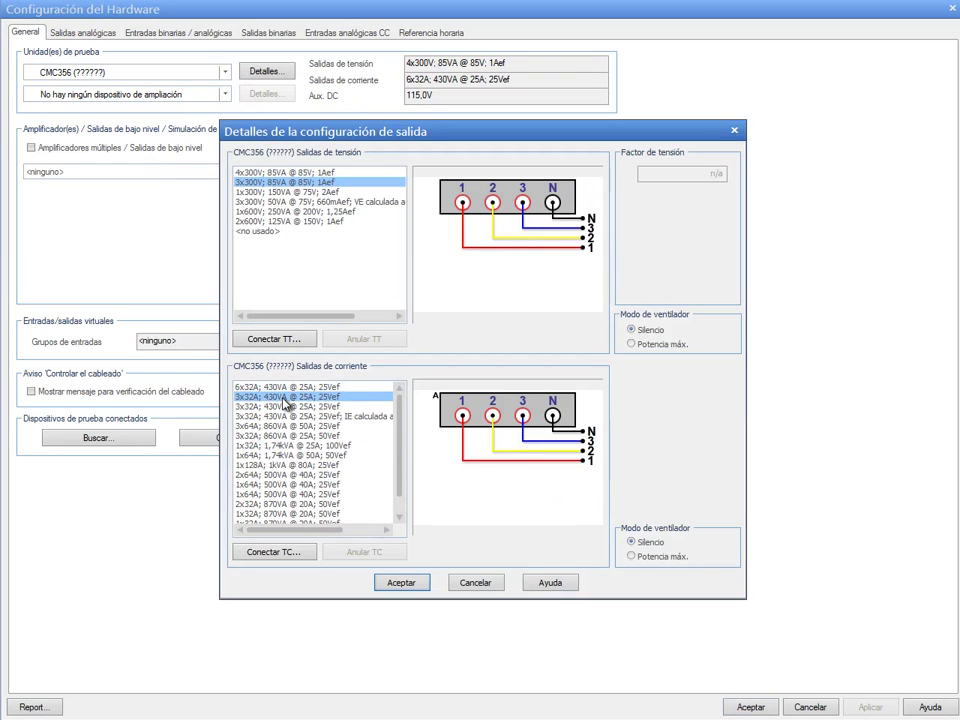
click(400, 583)
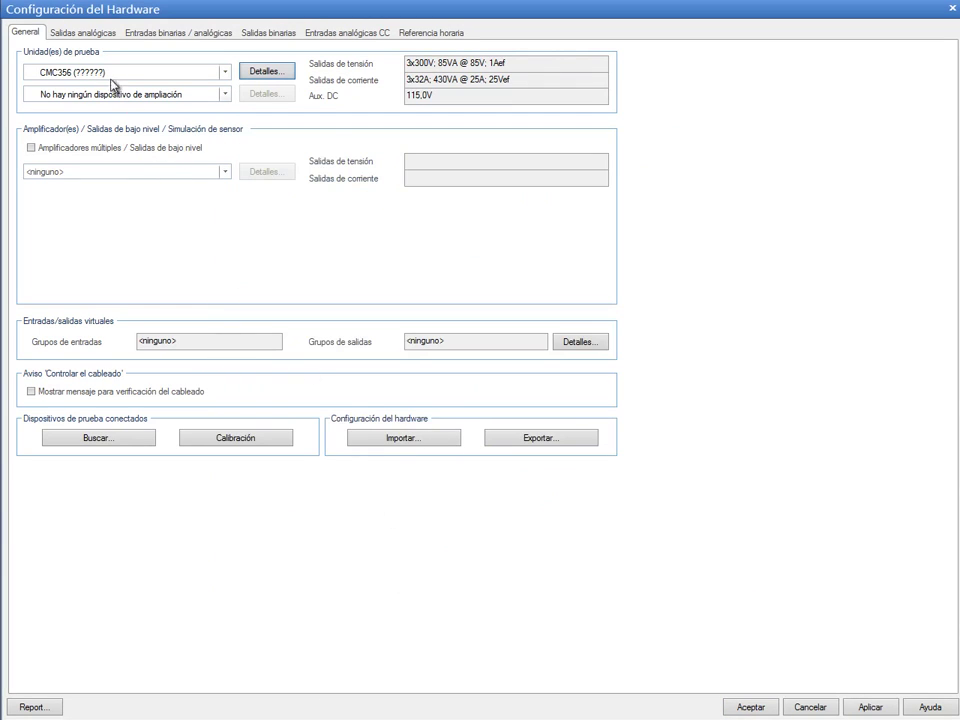
- Review the analog output assignments and label the first binary input (1+) as Arranque
click(90, 36)
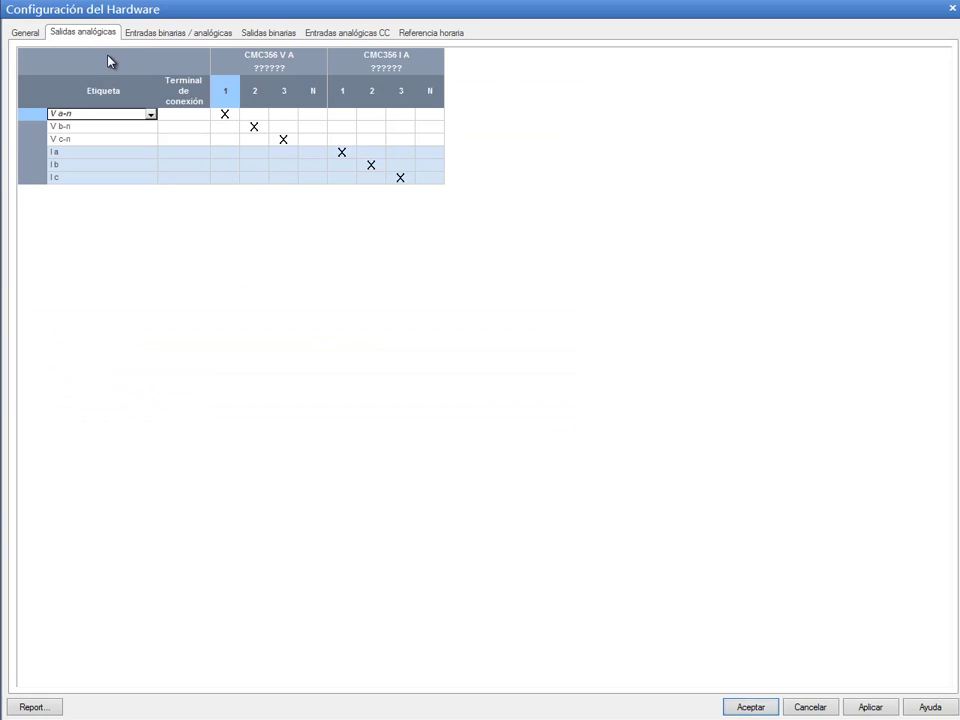
click(135, 38)
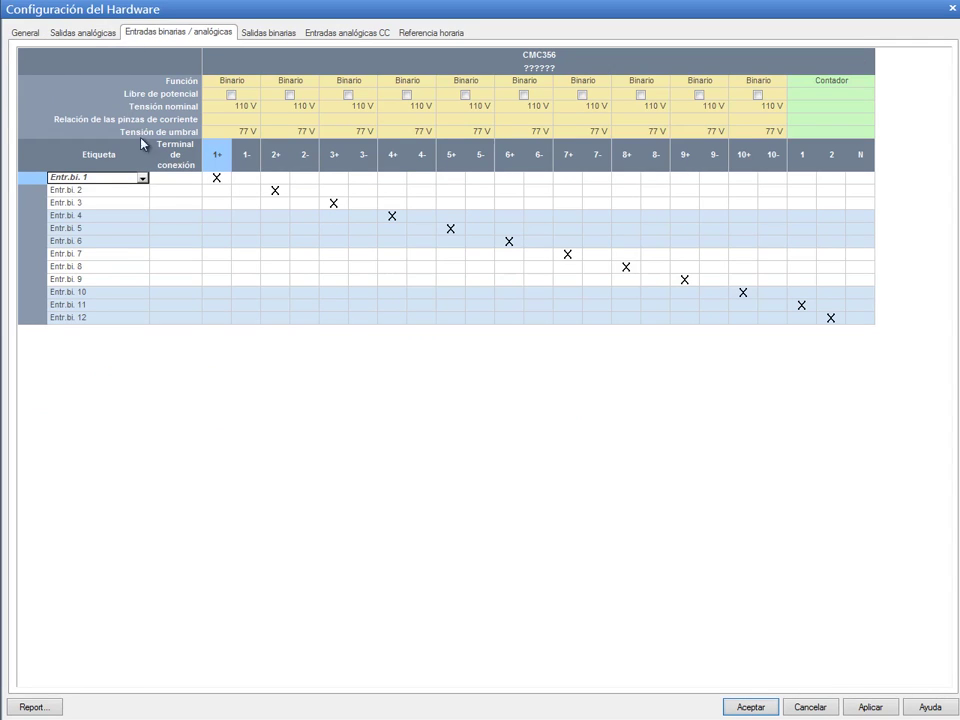
click(143, 178)
key(a)
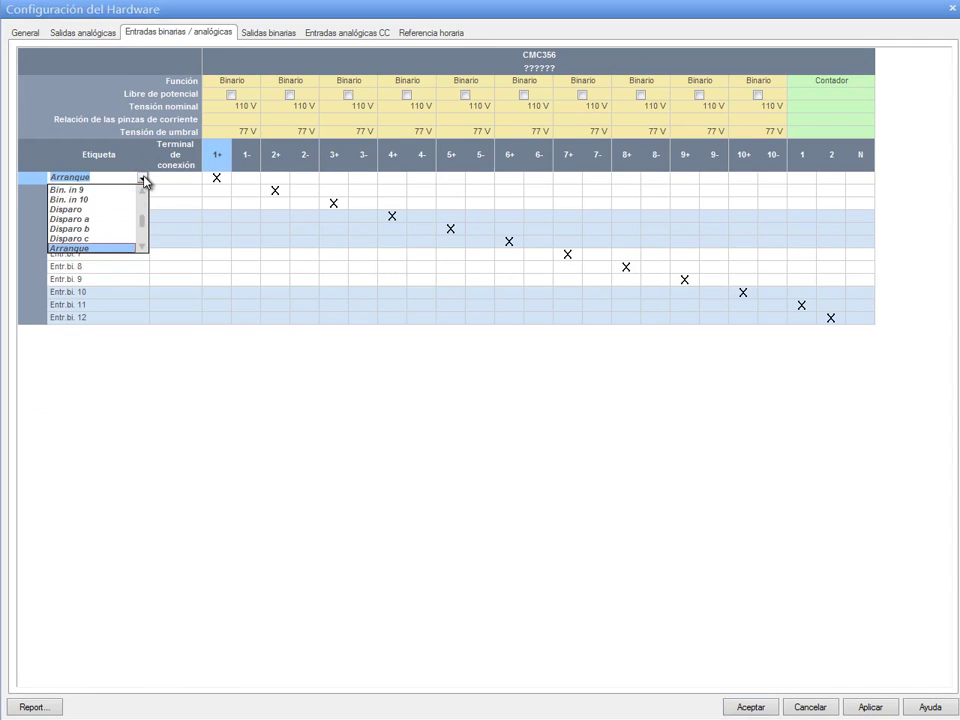
click(127, 248)
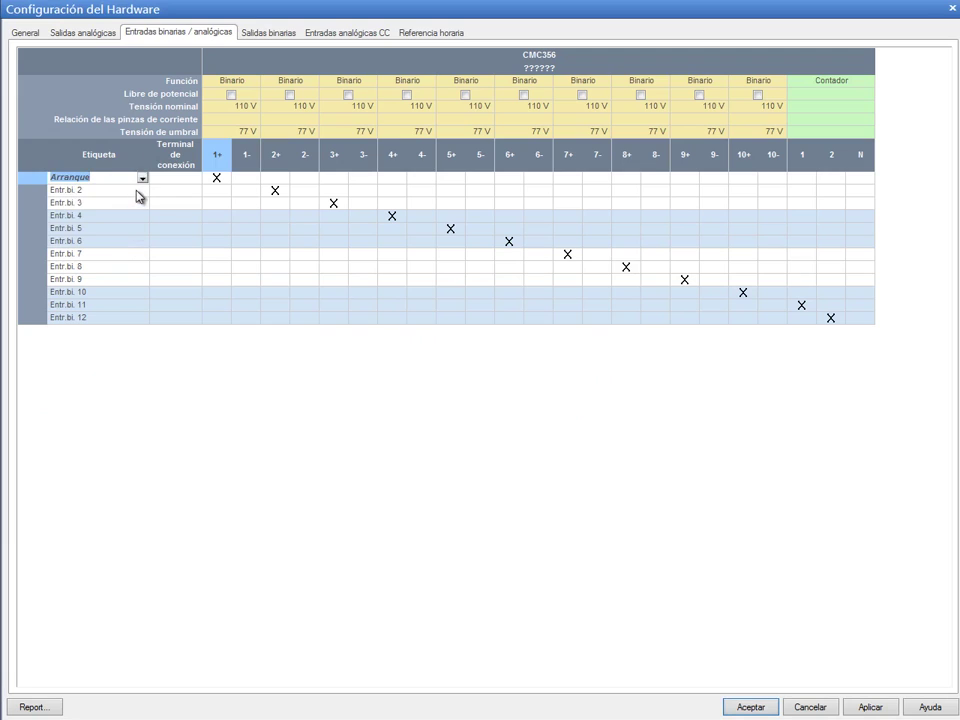
- Label the second binary input (2+) as Disparo
click(141, 193)
click(143, 196)
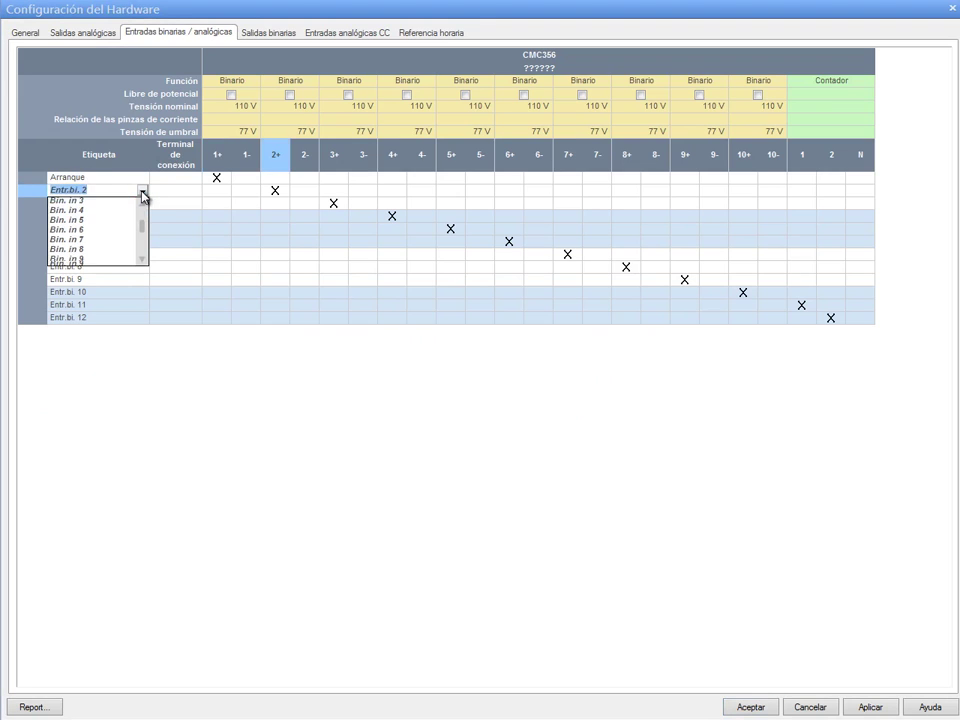
key(d)
click(116, 264)
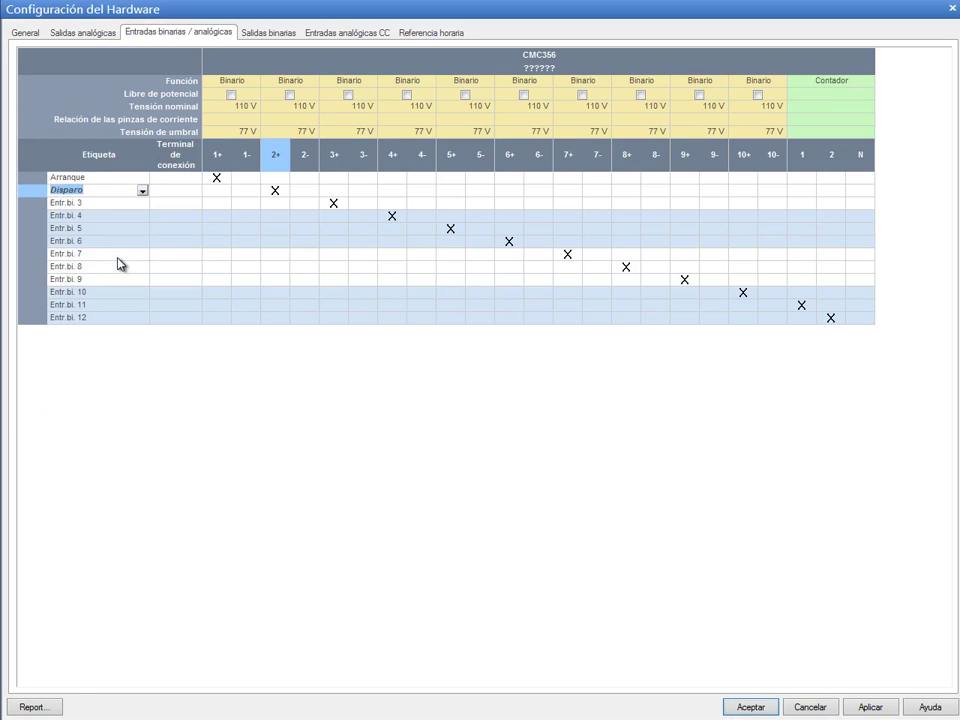
- Clear the terminal assignments of the unused binary inputs Entr.bi. 3 to Entr.bi. 12
click(562, 253)
click(626, 266)
click(685, 279)
click(743, 292)
click(801, 304)
click(831, 317)
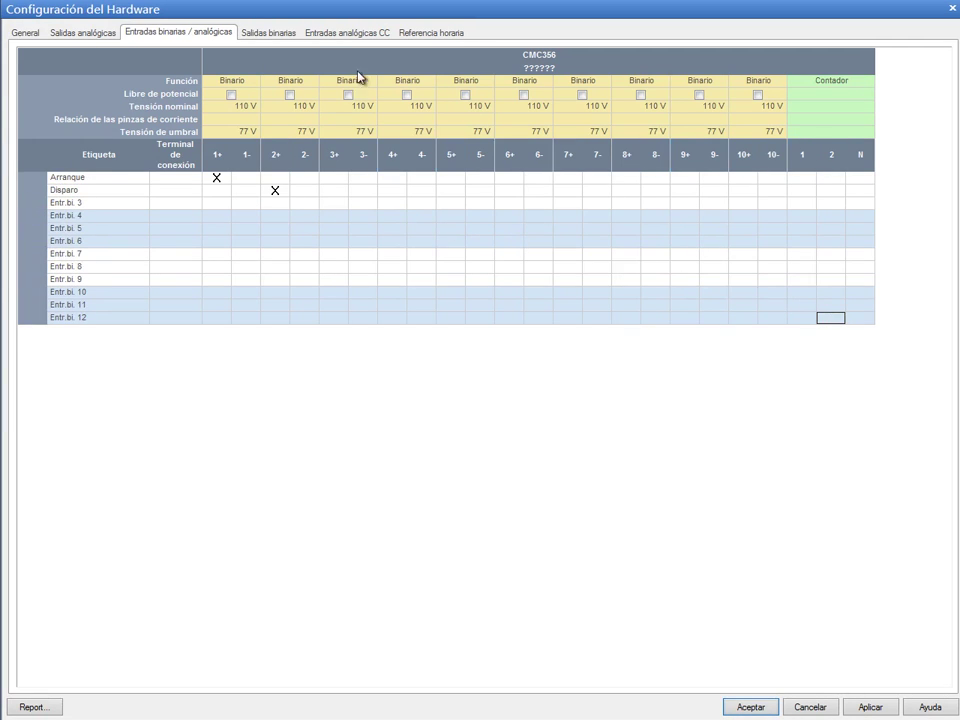
- Clear the terminal assignments of all eight binary outputs, covering both the relay and the transistor outputs
click(292, 35)
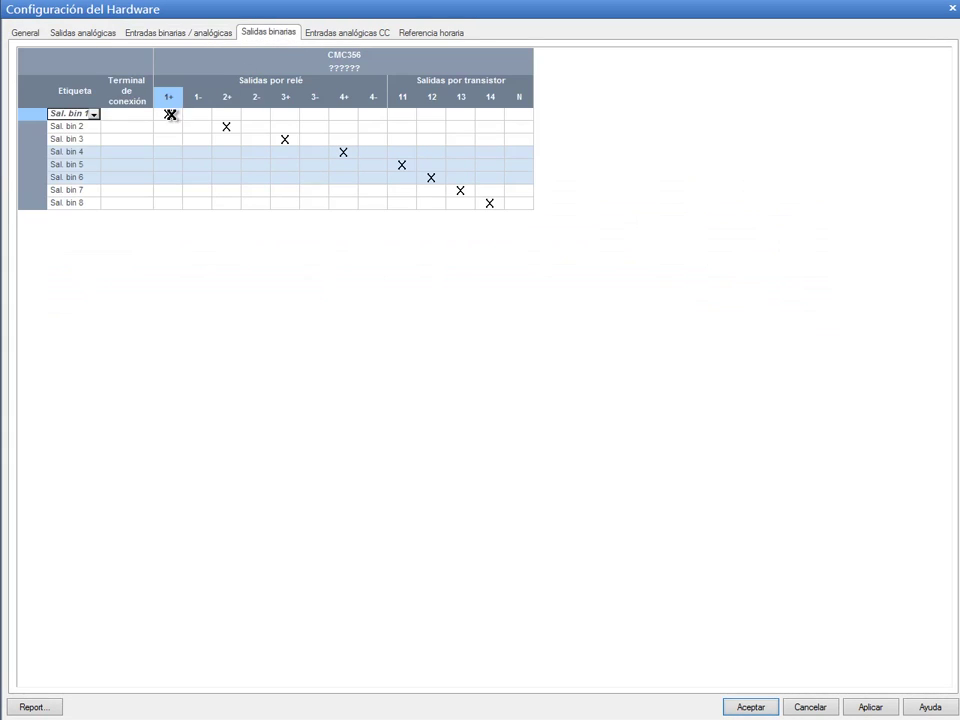
click(167, 114)
click(226, 127)
click(285, 139)
click(347, 154)
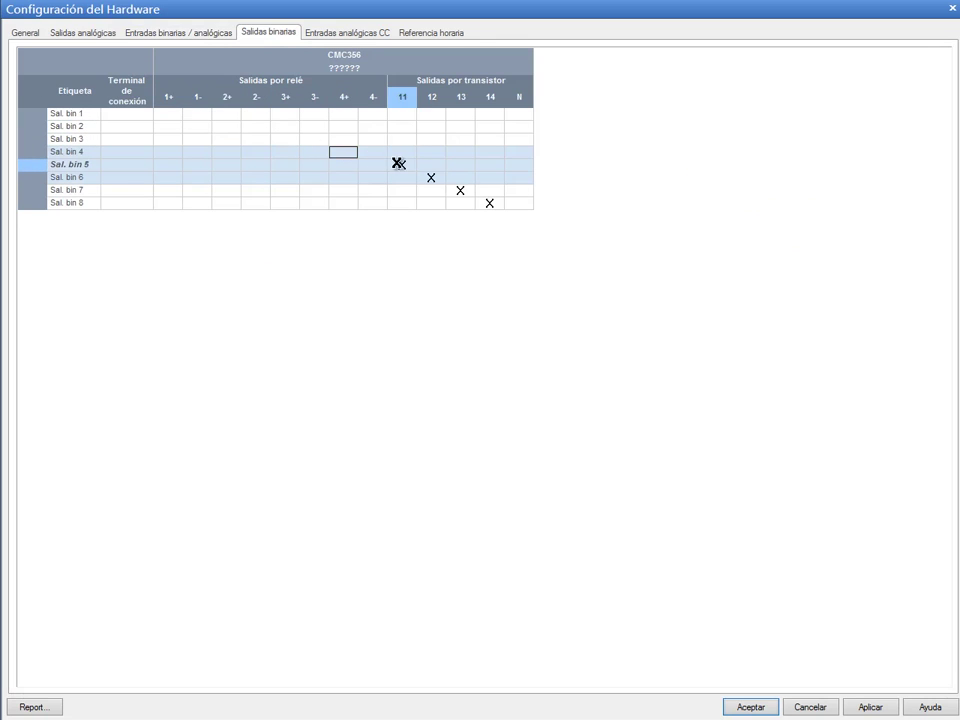
click(402, 164)
click(431, 177)
click(460, 190)
click(485, 202)
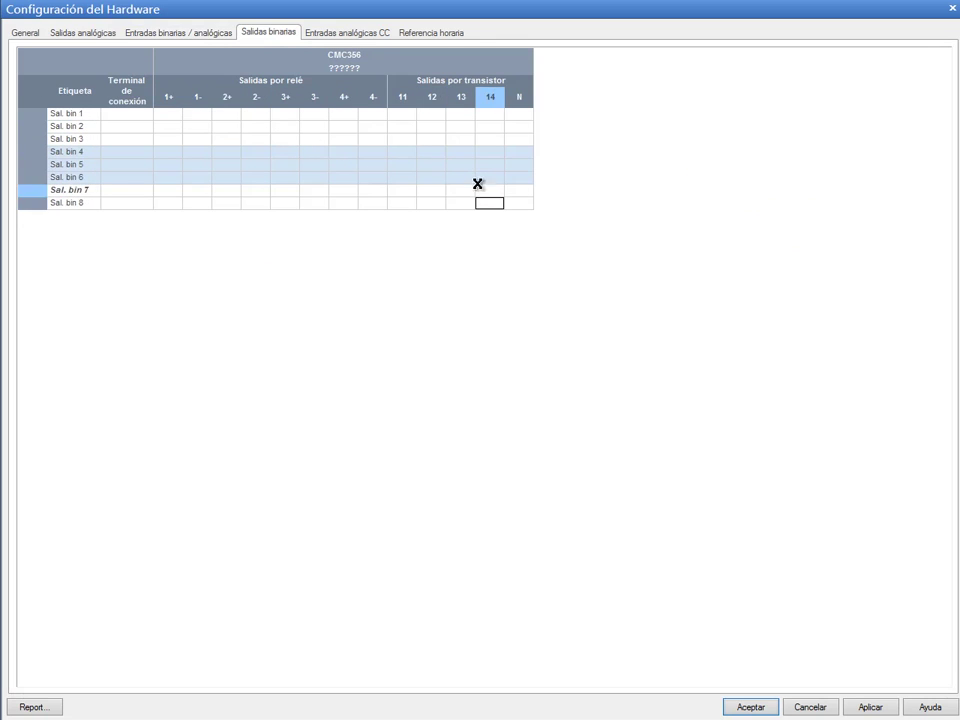
- Clear the V1 and I1 assignments of the DC analog inputs, check the time reference options and accept the hardware configuration
click(356, 33)
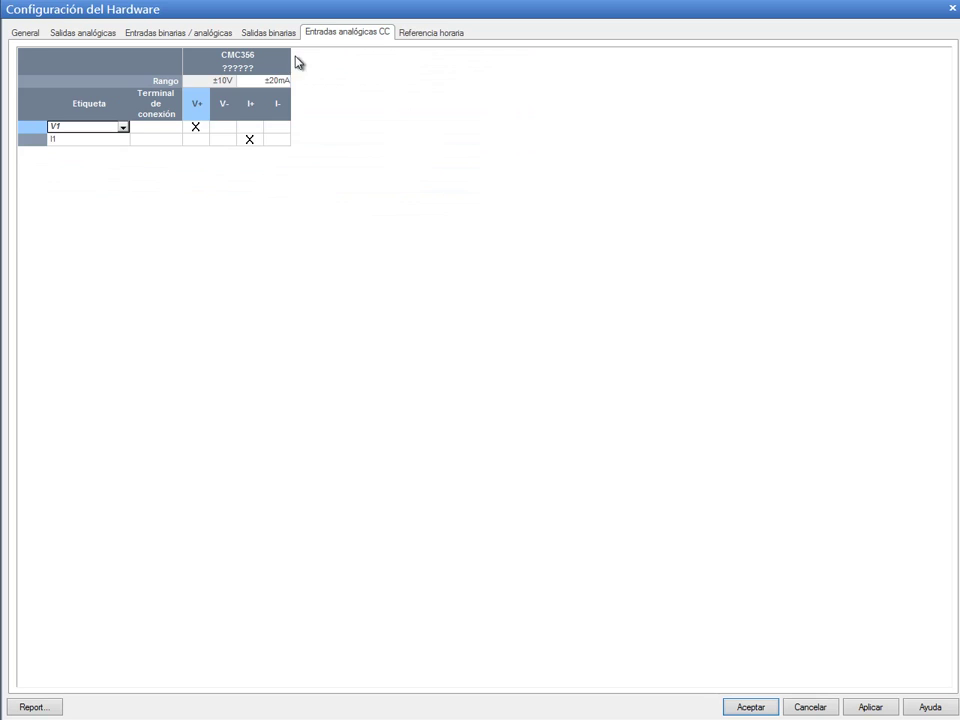
click(195, 126)
click(249, 139)
click(430, 33)
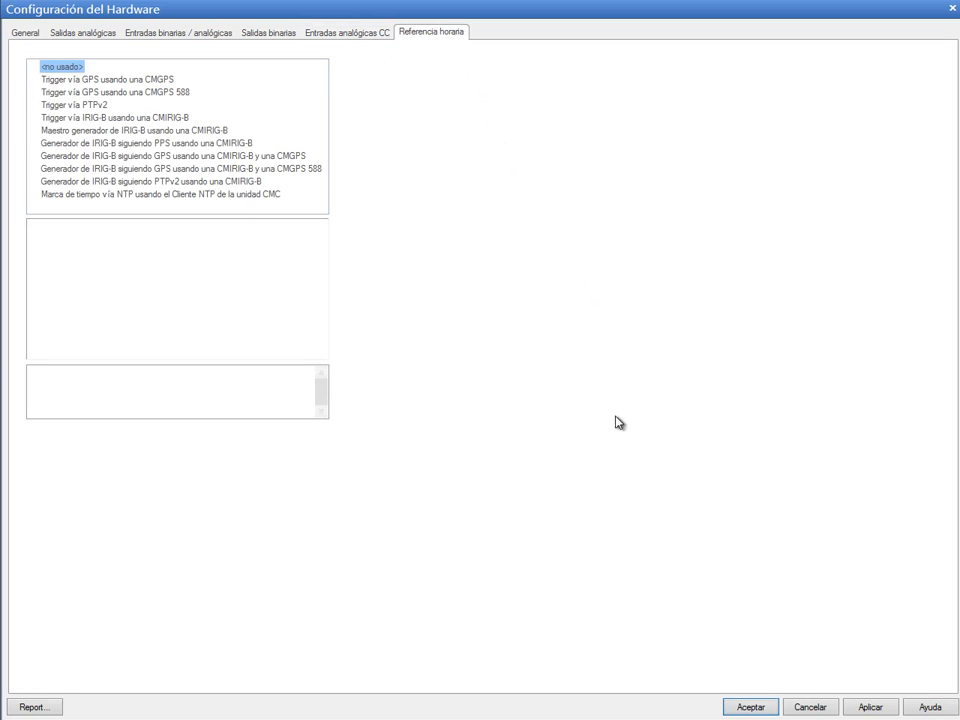
click(742, 707)
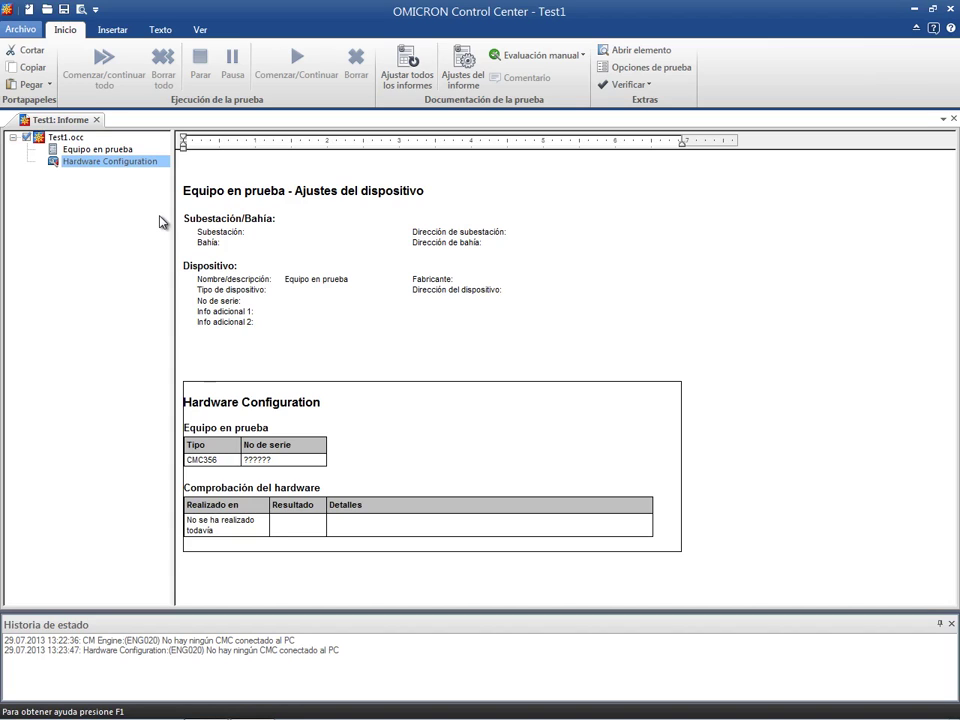
- Insert a new QuickCMC test module into the test document after the hardware configuration
click(111, 30)
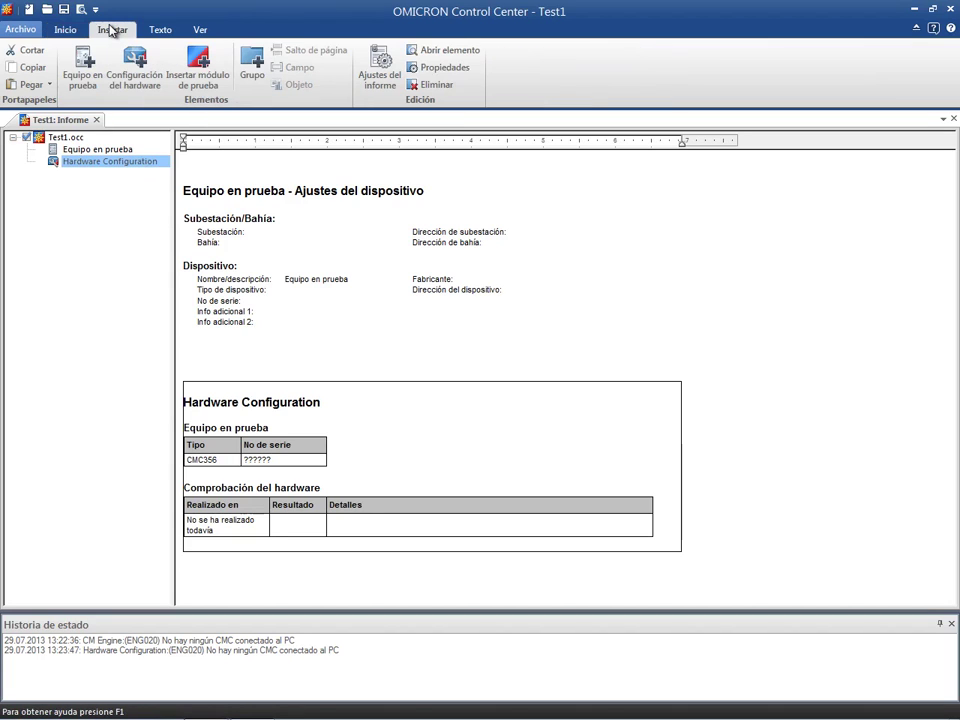
click(197, 68)
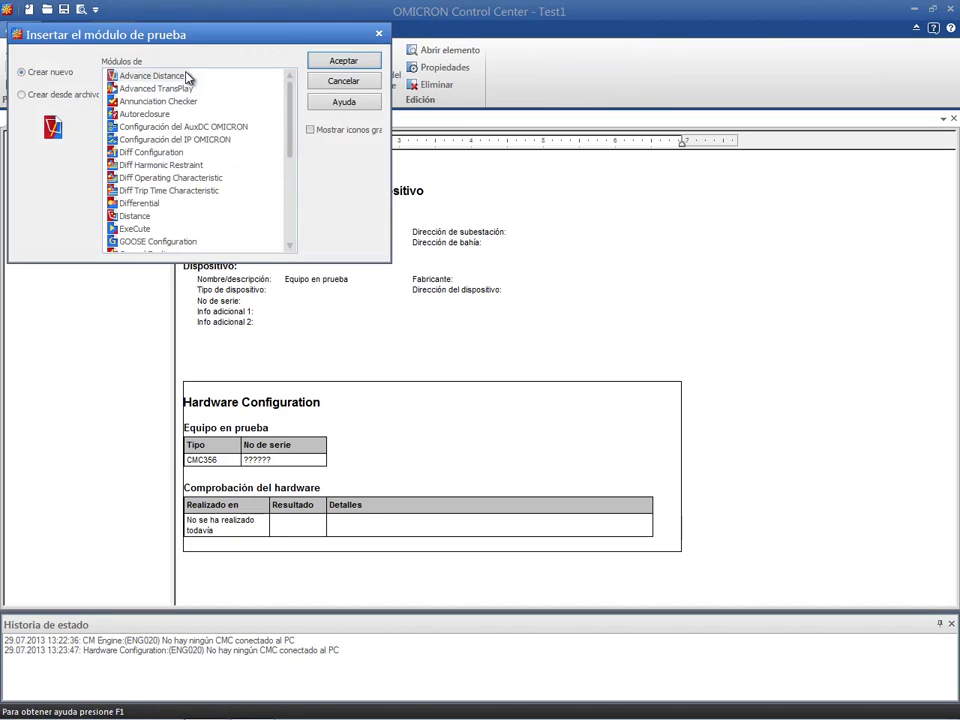
drag(290, 128, 289, 197)
click(137, 190)
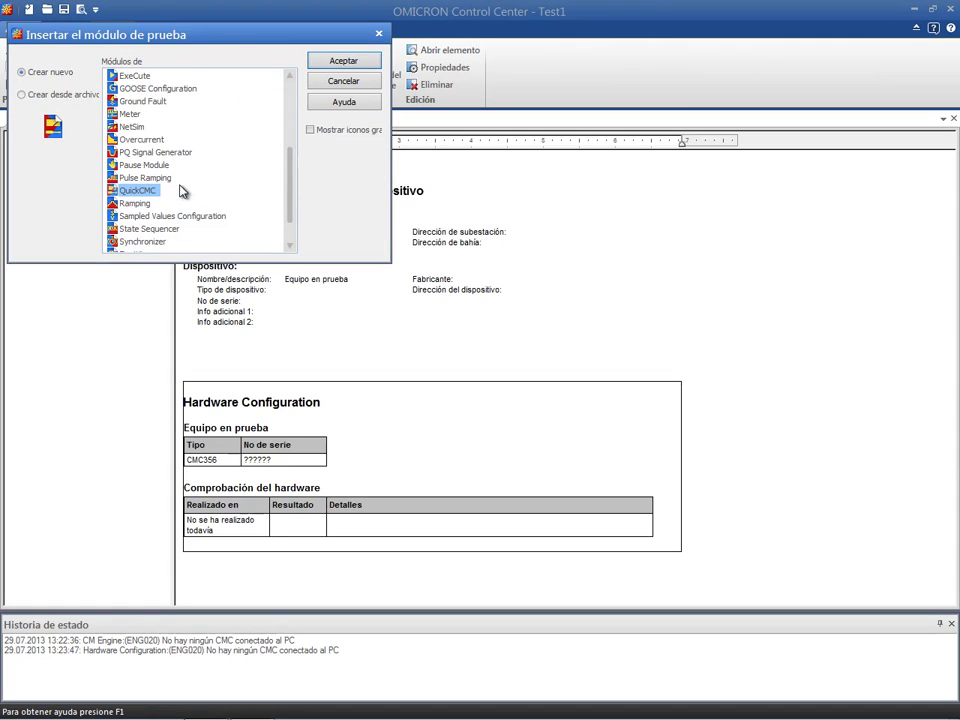
click(327, 61)
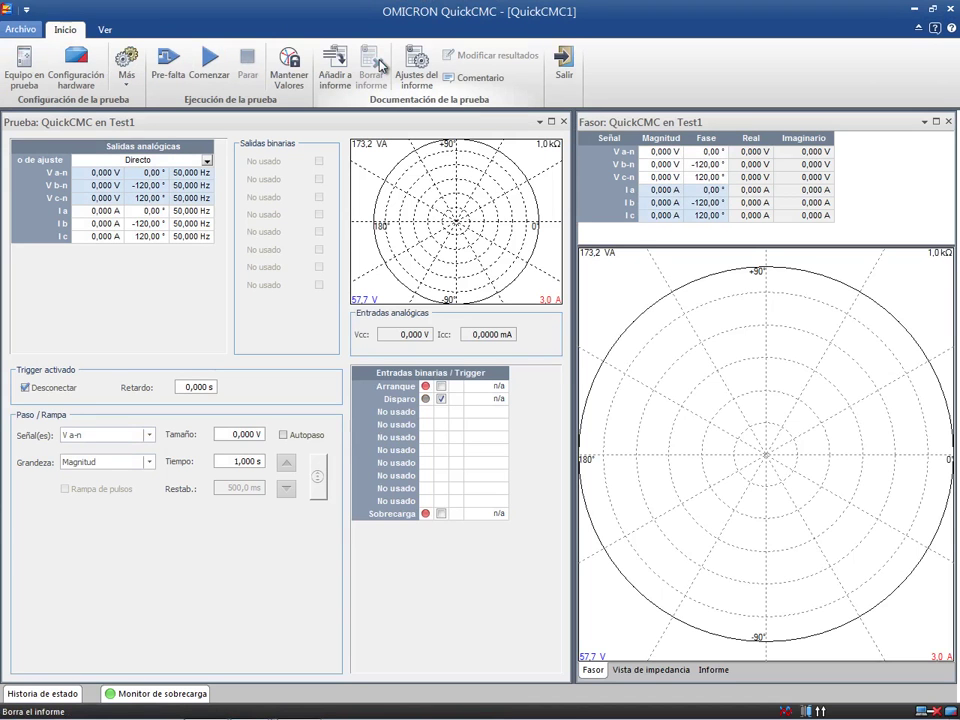
- Review the QuickCMC module's hardware configuration: general settings, analog outputs, binary inputs, binary outputs and DC analog inputs
click(95, 75)
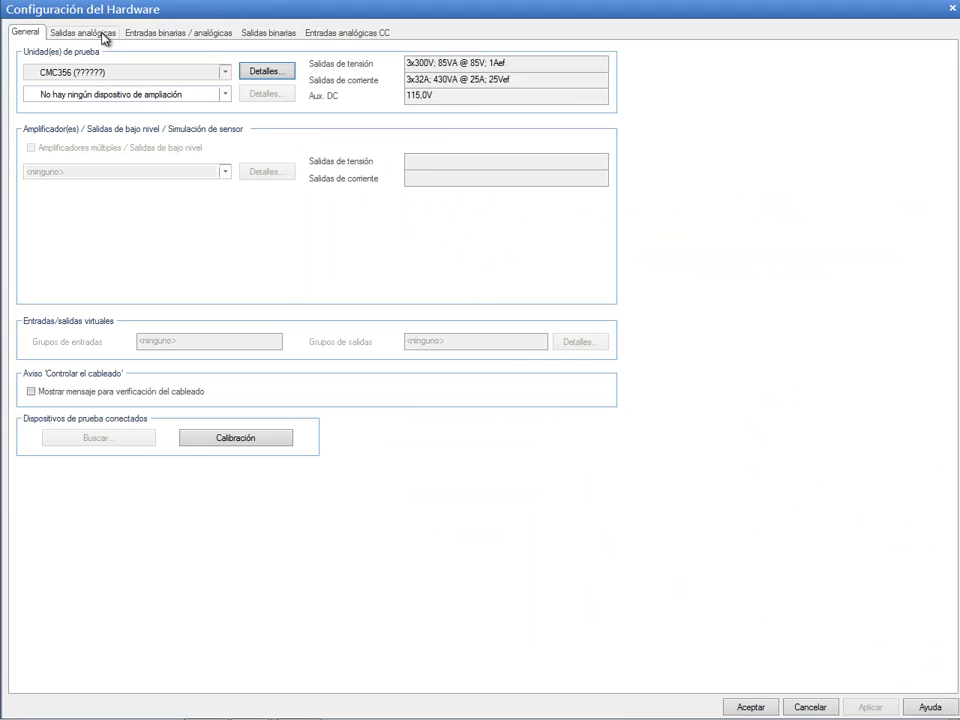
click(105, 35)
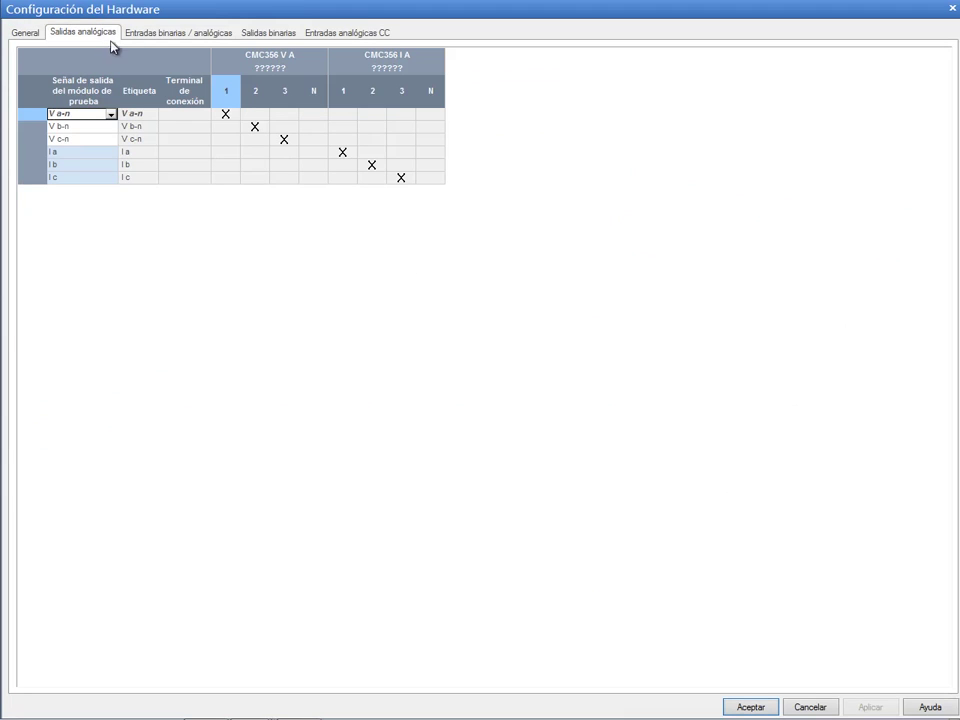
click(150, 36)
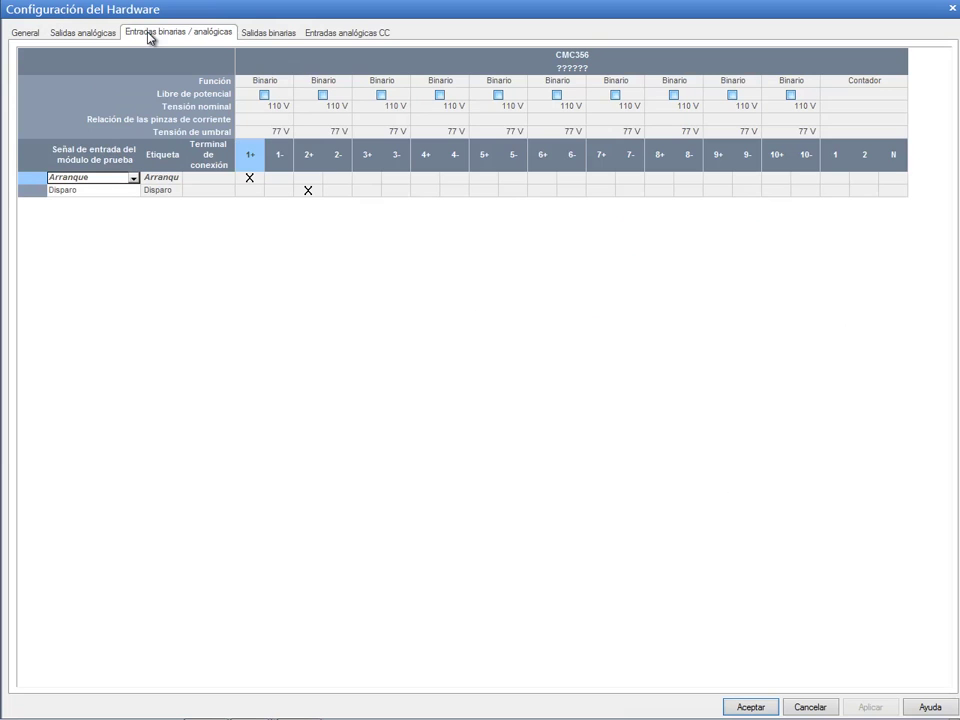
click(255, 40)
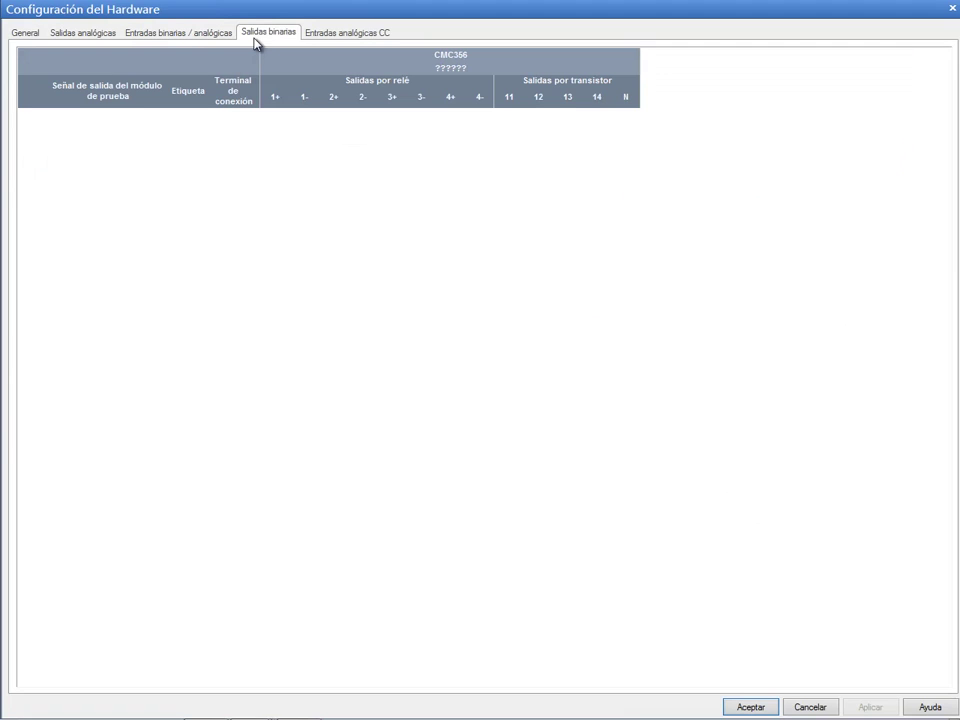
click(320, 40)
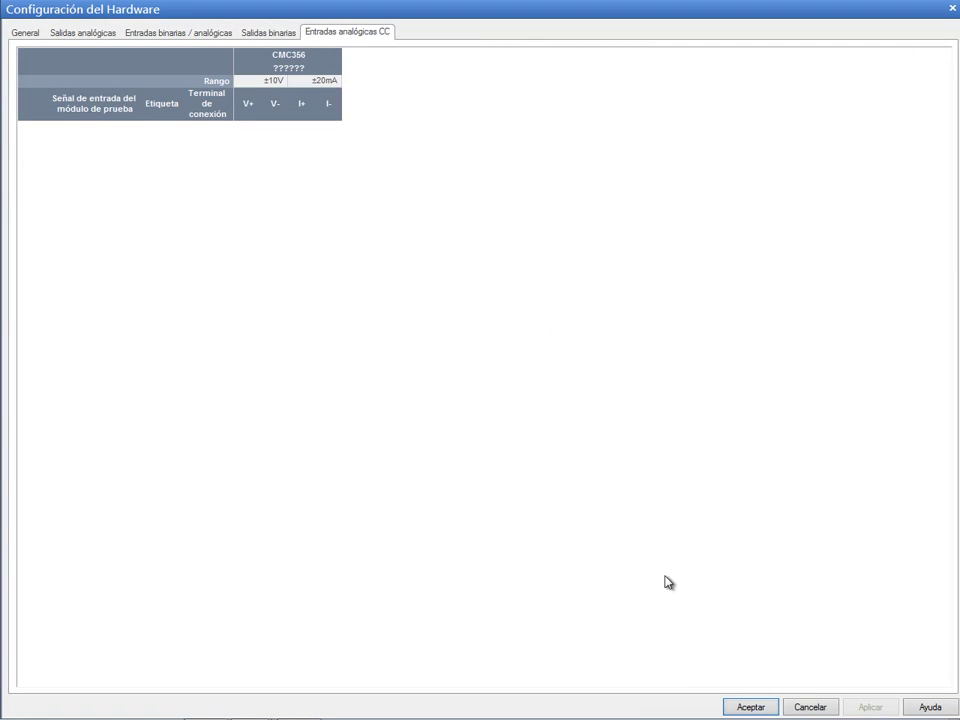
click(737, 707)
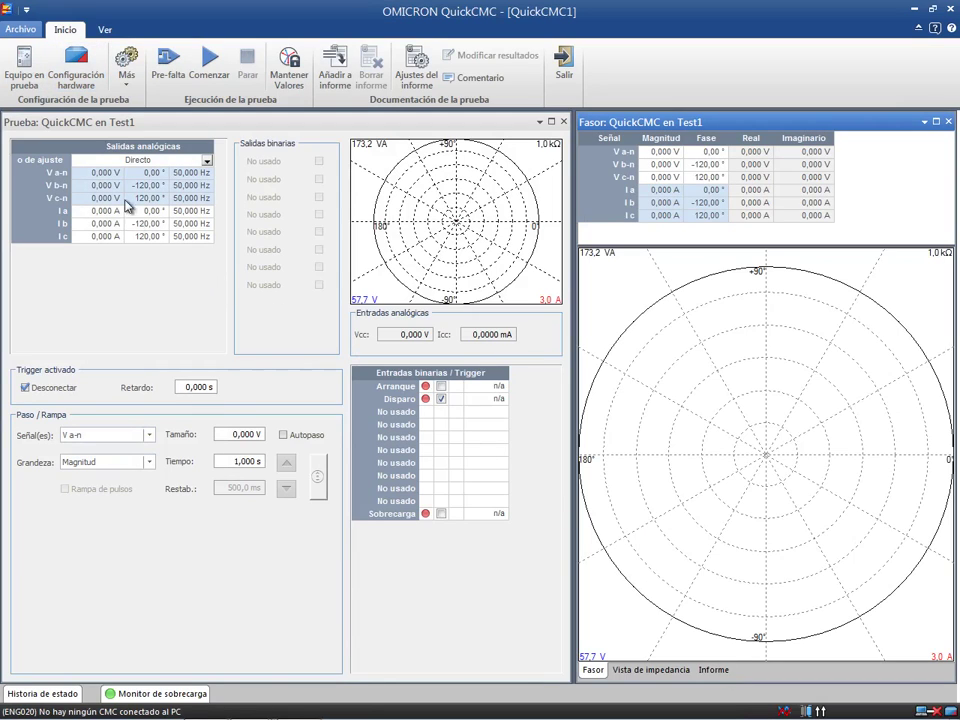
- Set the QuickCMC output voltages to 10 V for V a-n, 20 V for V b-n and 30 V for V c-n
click(98, 172)
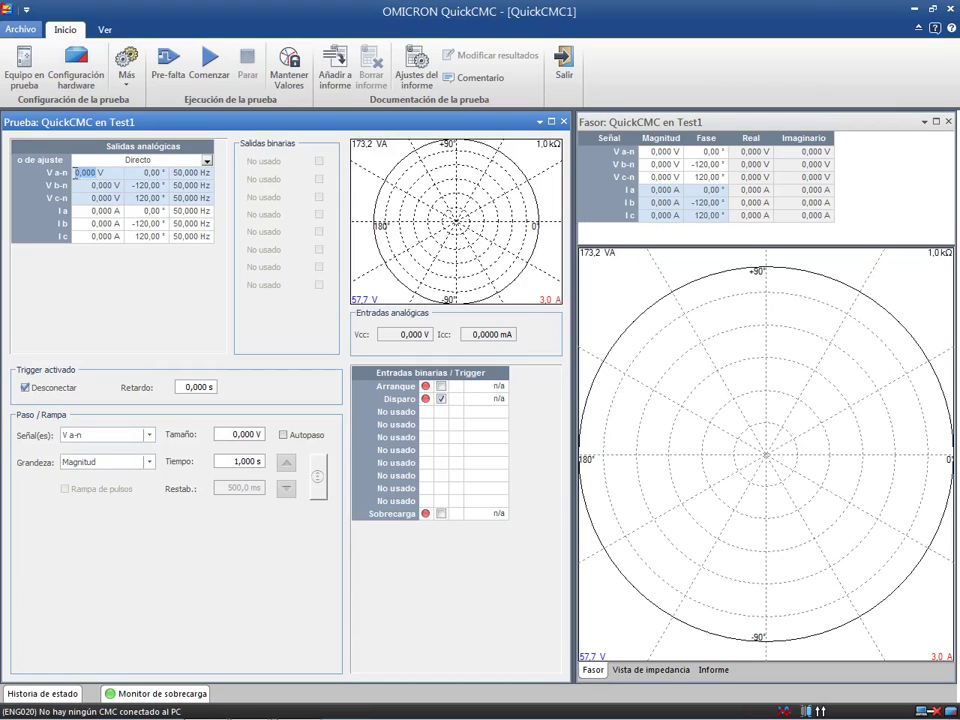
text(10)
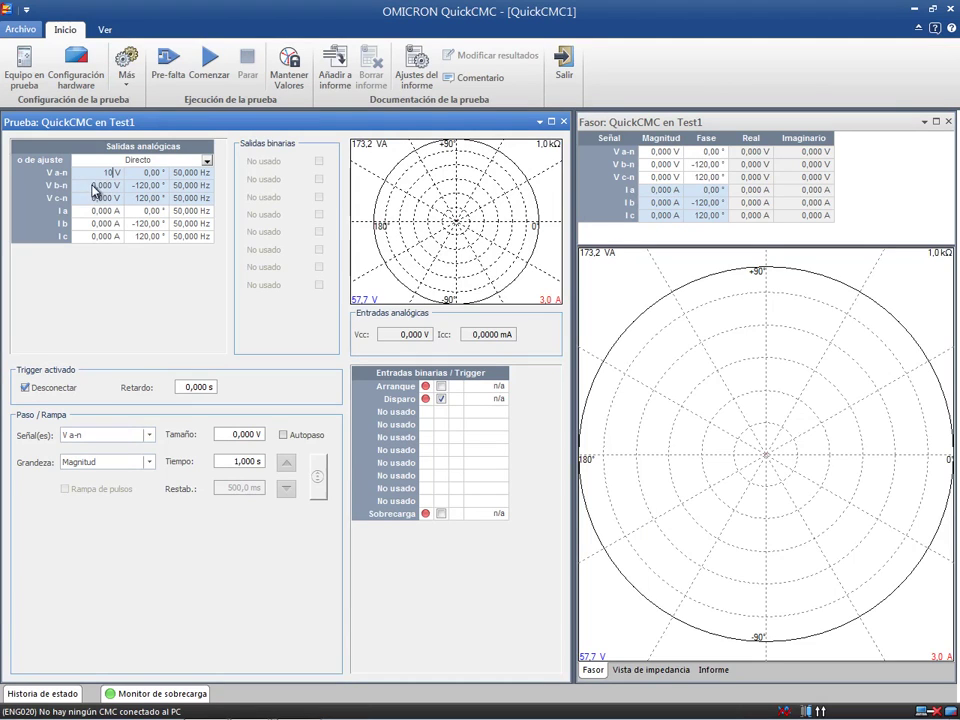
key(Return)
text(20)
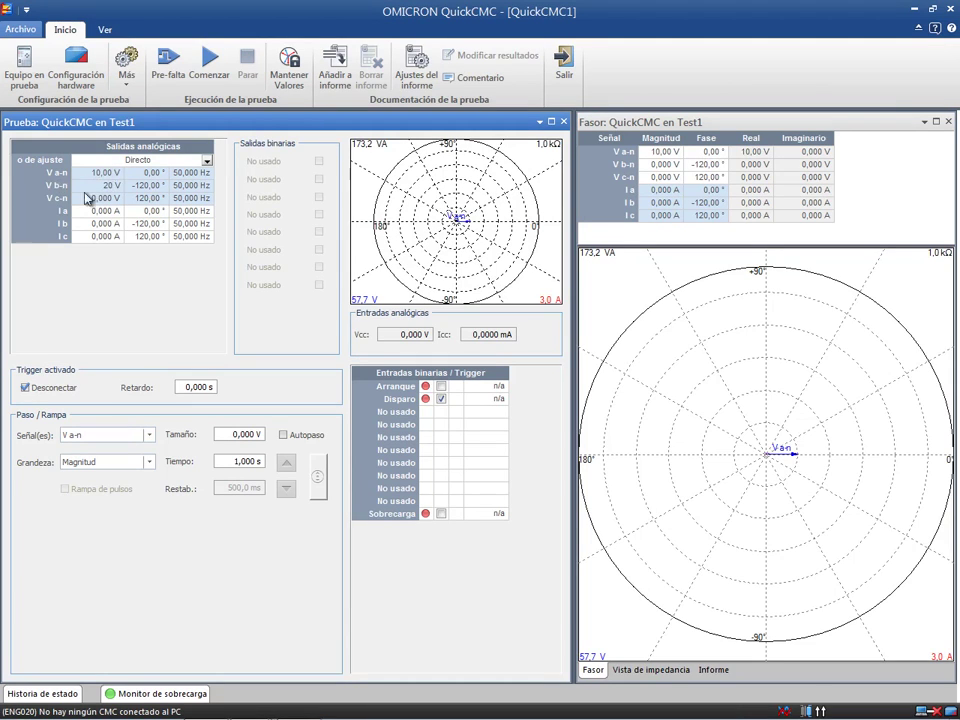
key(Return)
key(BackSpace)
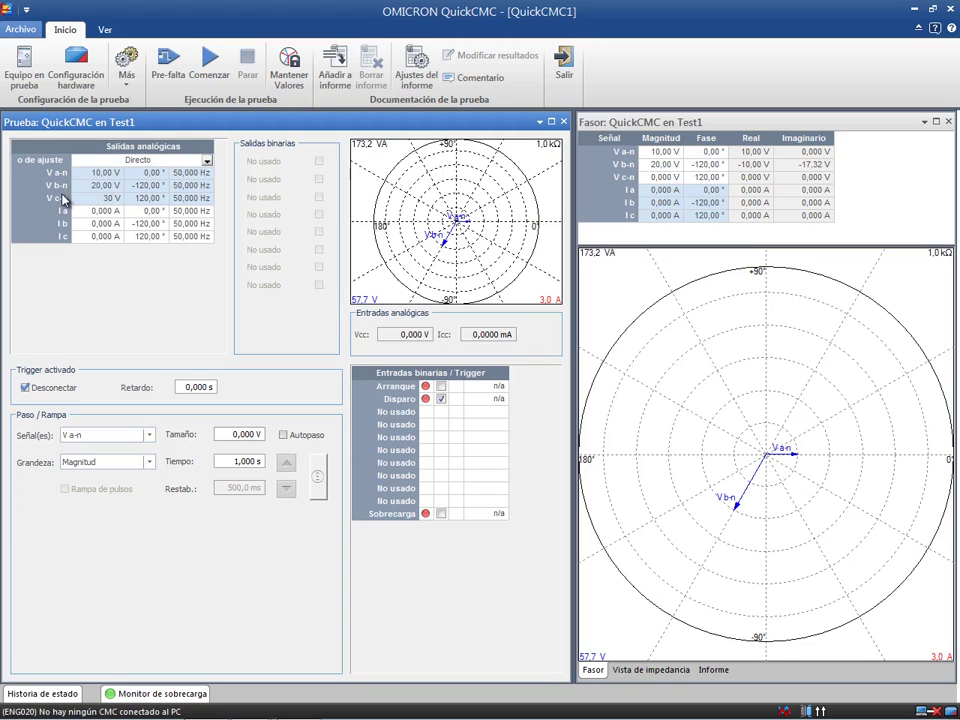
key(Return)
- Set the output currents to 1 A for I a, 2 A for I b and 3 A for I c, and close the QuickCMC module
text(1)
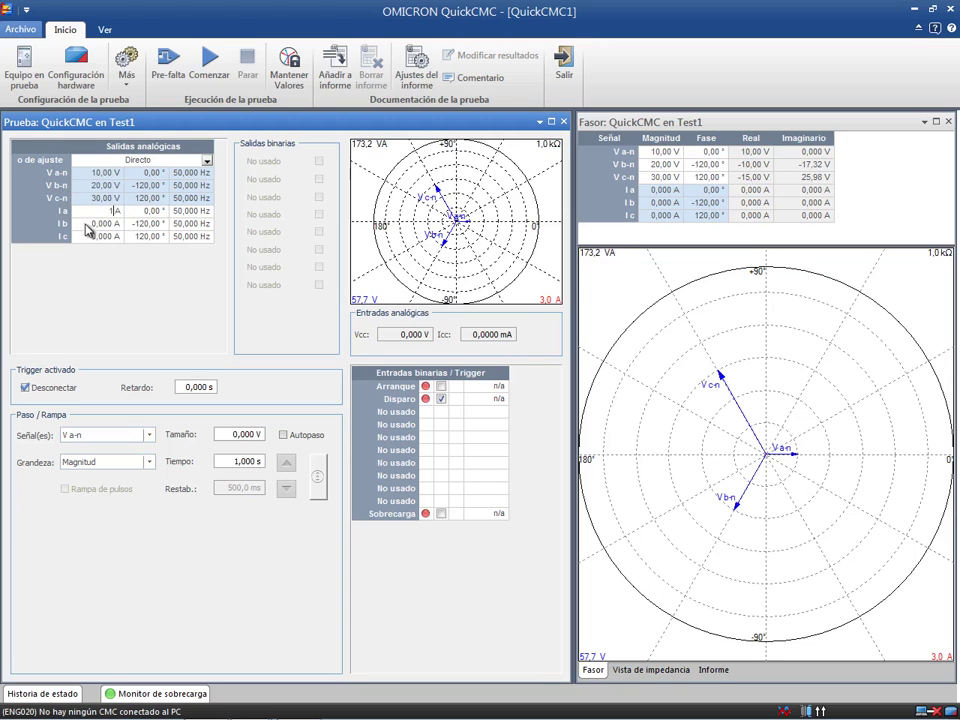
key(Return)
text(2A)
key(Return)
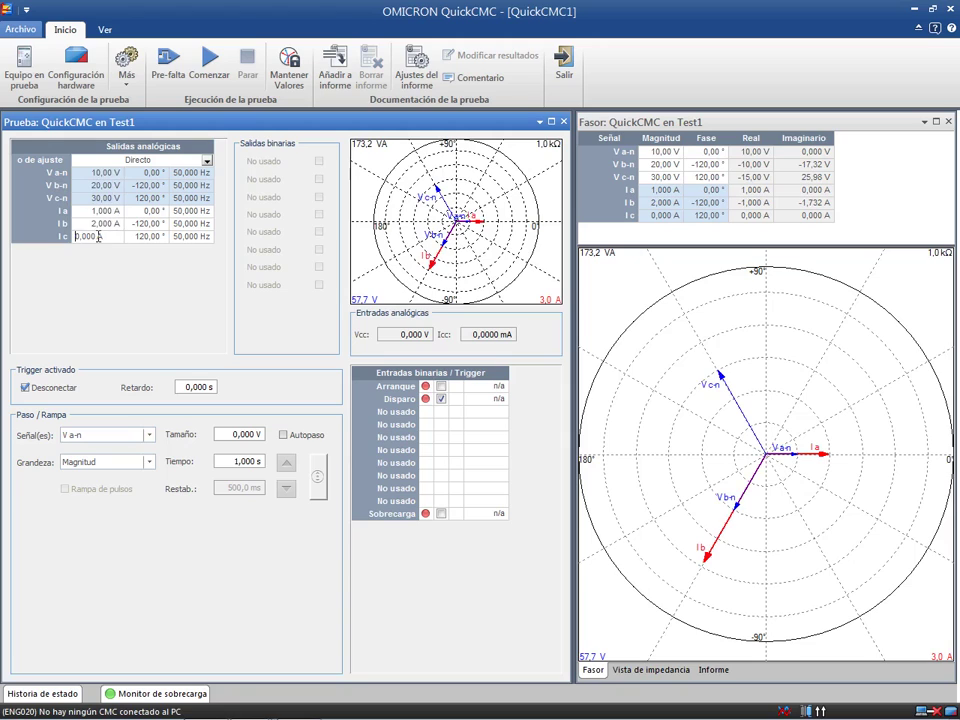
drag(98, 236, 86, 236)
text(3)
key(Tab)
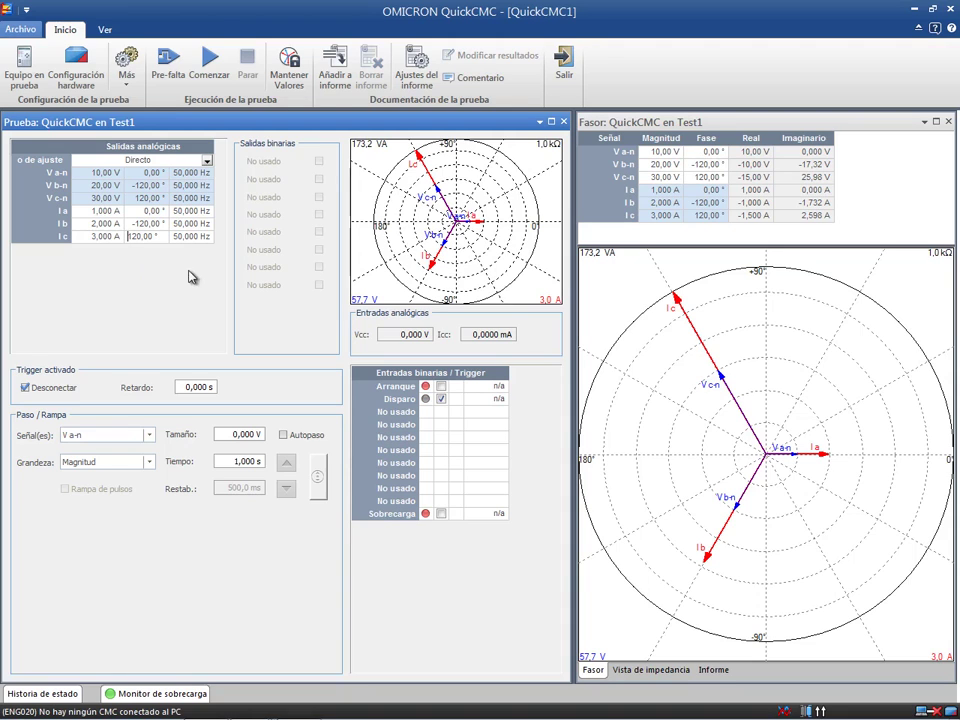
click(950, 8)
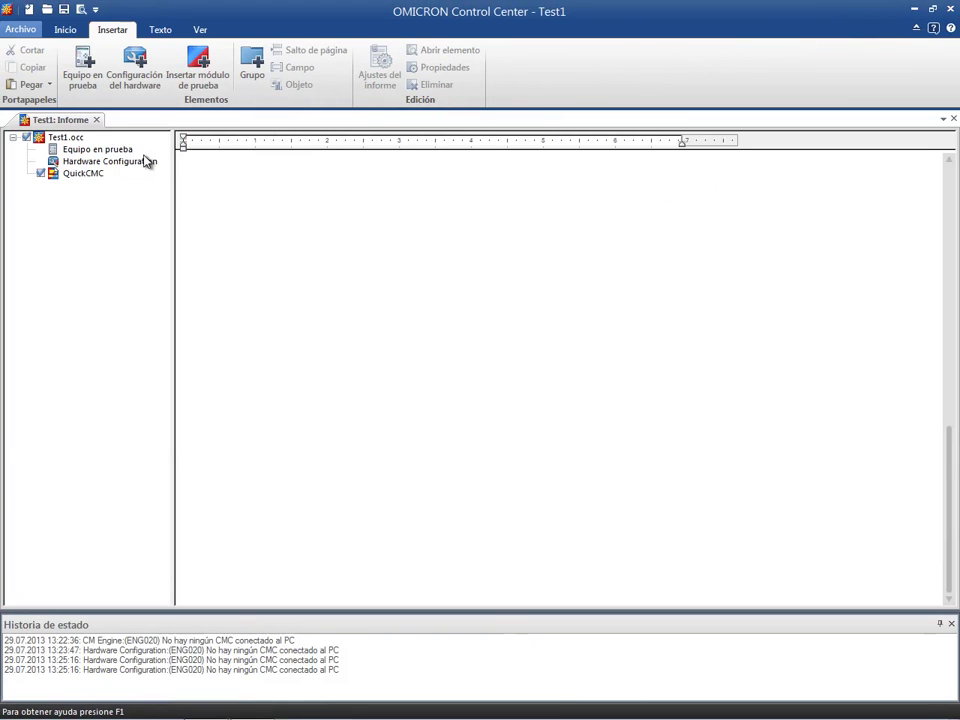
- Insert a new Pause Module into the test document after the QuickCMC entry
click(93, 175)
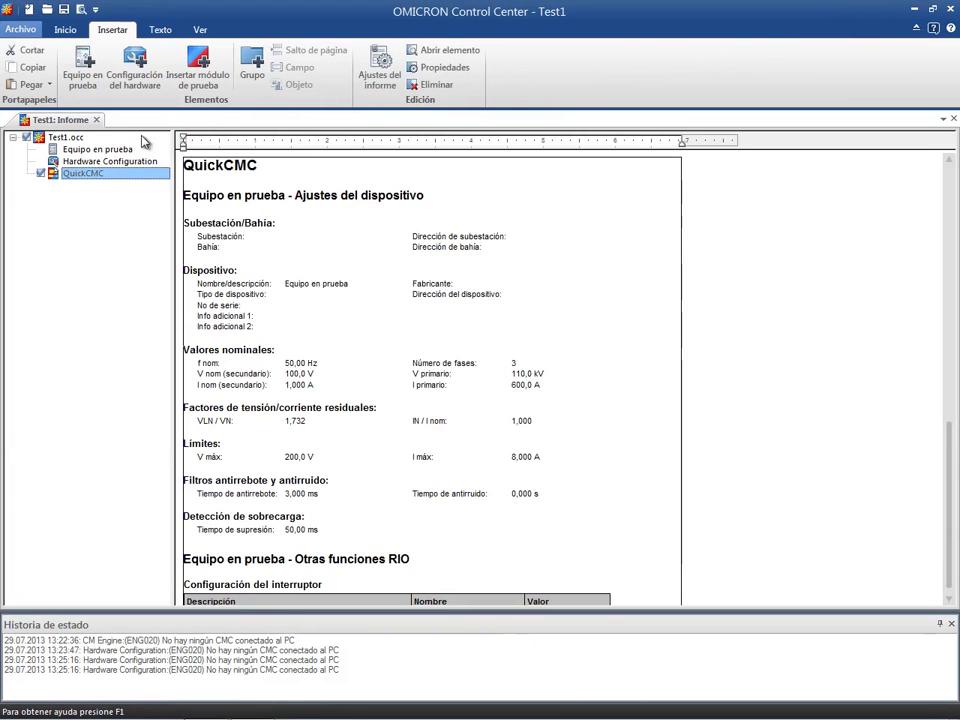
click(197, 82)
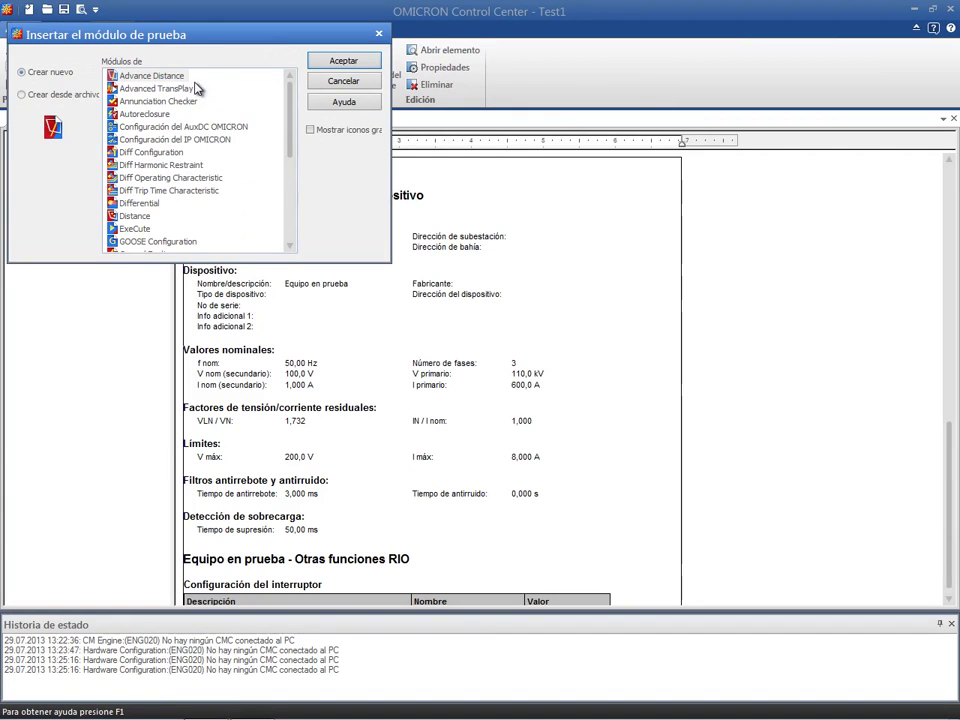
drag(289, 128, 290, 178)
click(150, 204)
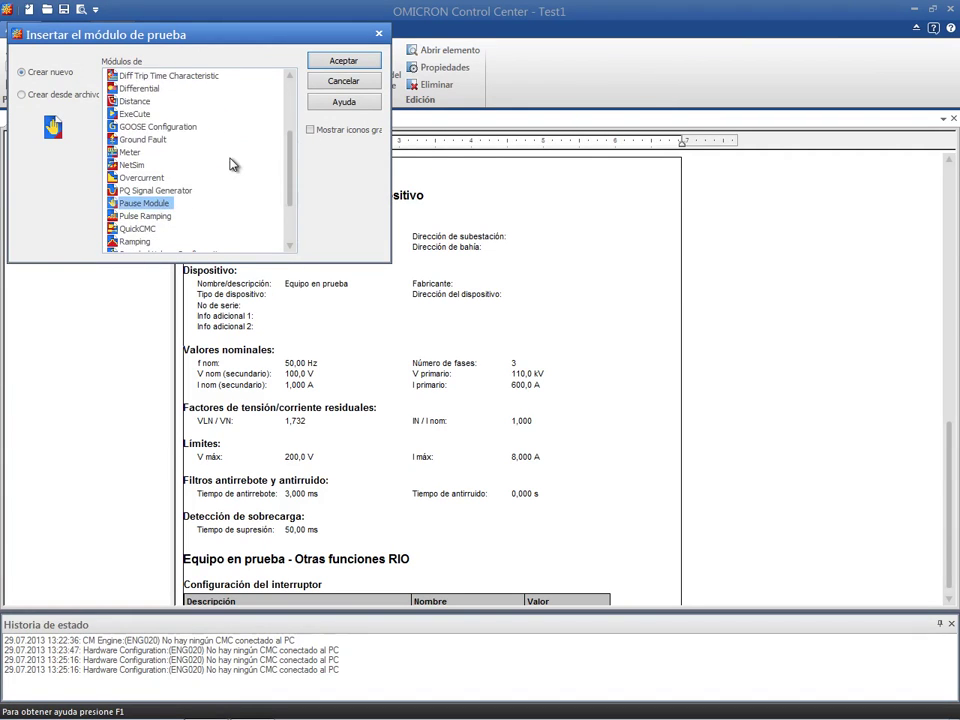
click(344, 64)
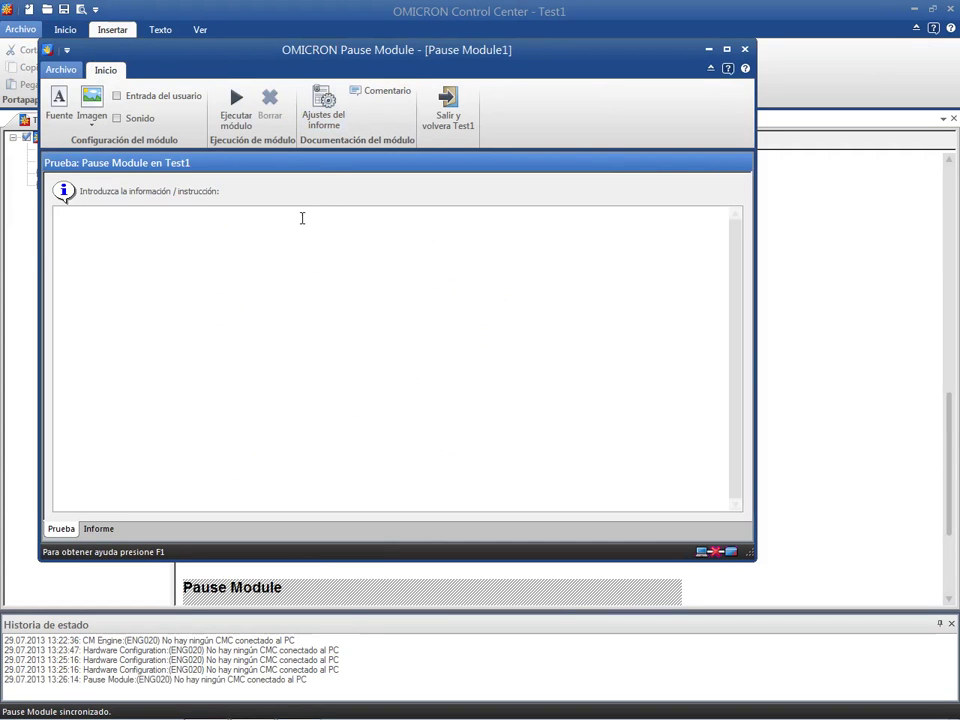
- Enter the pause instruction "Activar / desactivar función de protección!!" and return to the test document
click(299, 225)
text(Activar / desactivar función de protección!!)
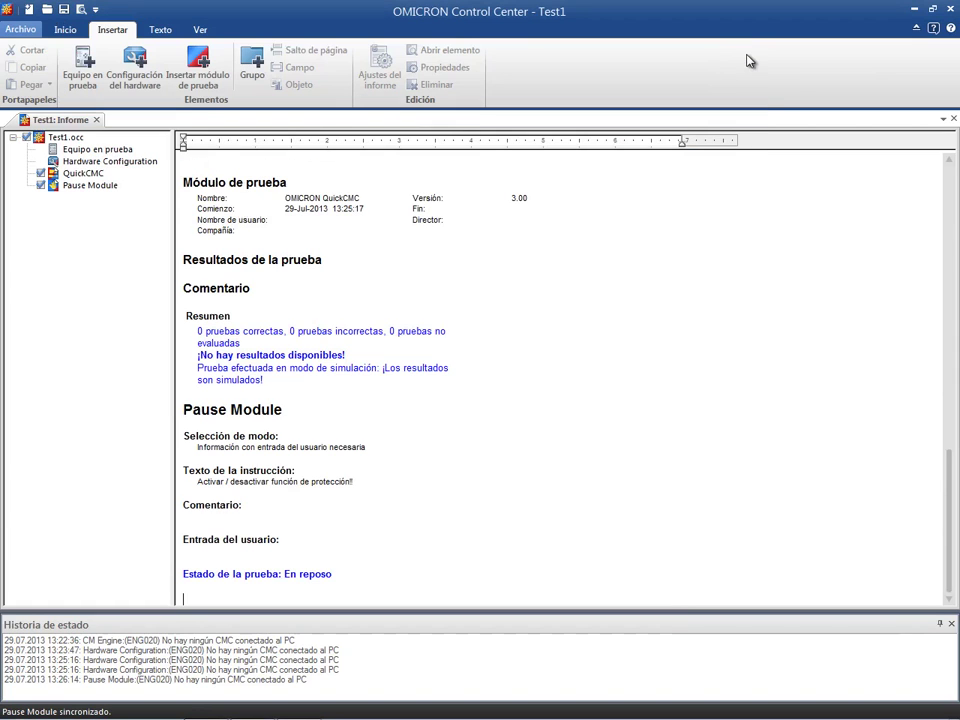
click(744, 49)
- Start the execution of only the Pause Module from the test document
click(91, 187)
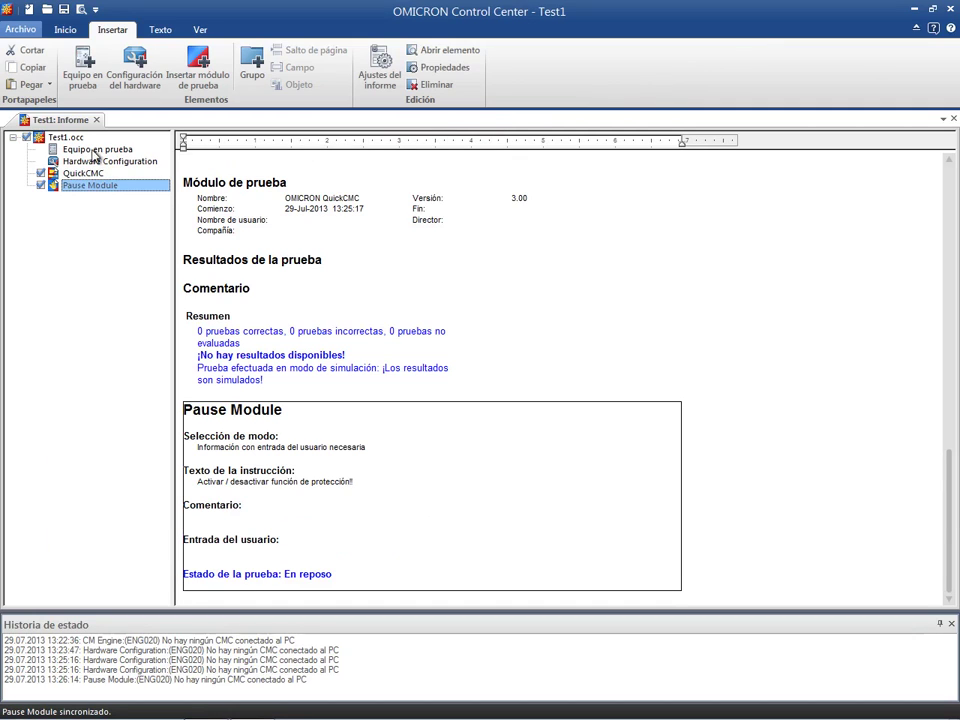
click(70, 30)
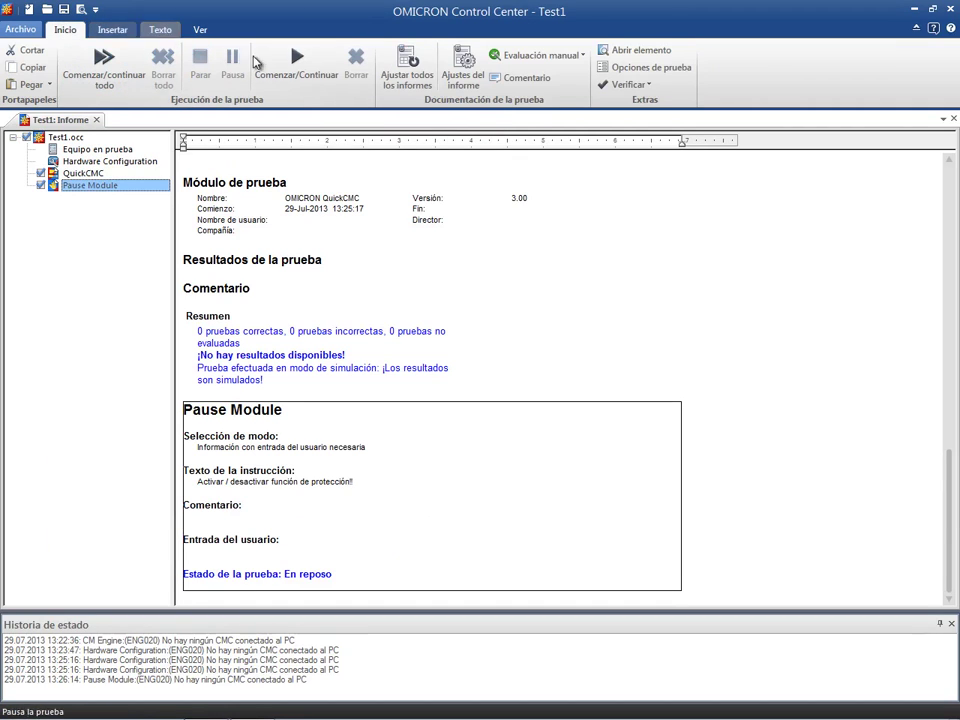
click(292, 62)
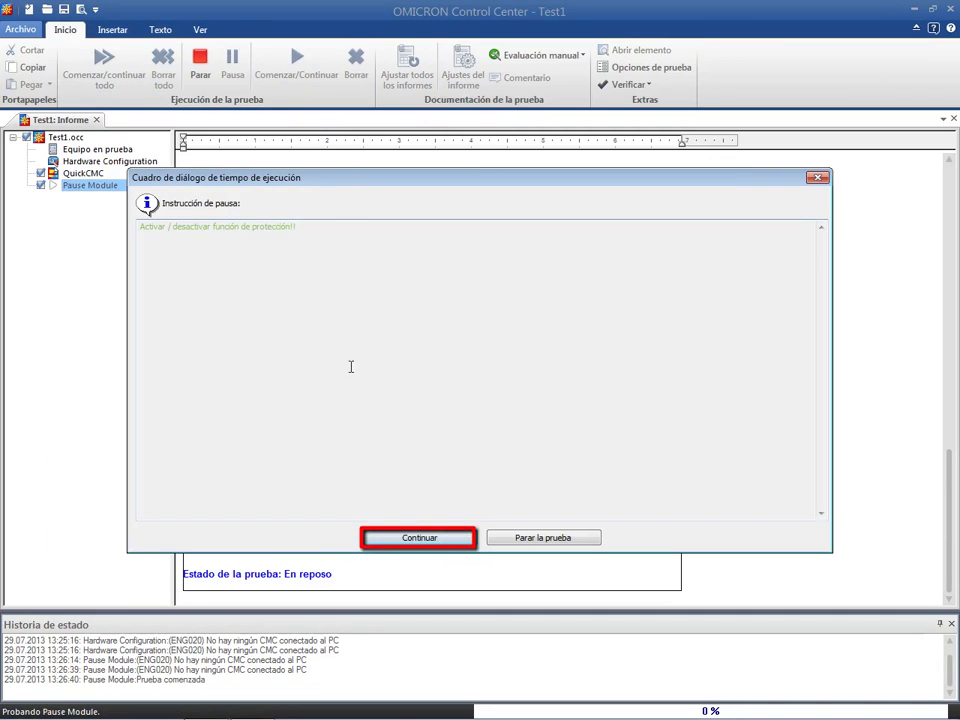
- Continue past the pause instruction to finish the Pause Module run, and insert a new group after the Pause Module
click(386, 539)
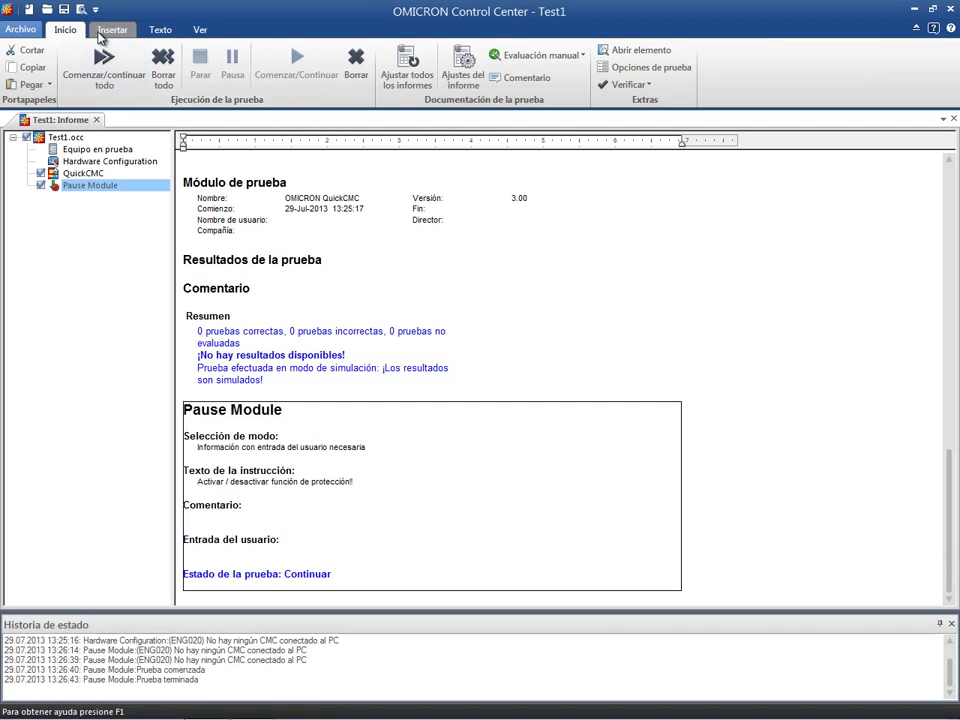
click(100, 34)
click(252, 66)
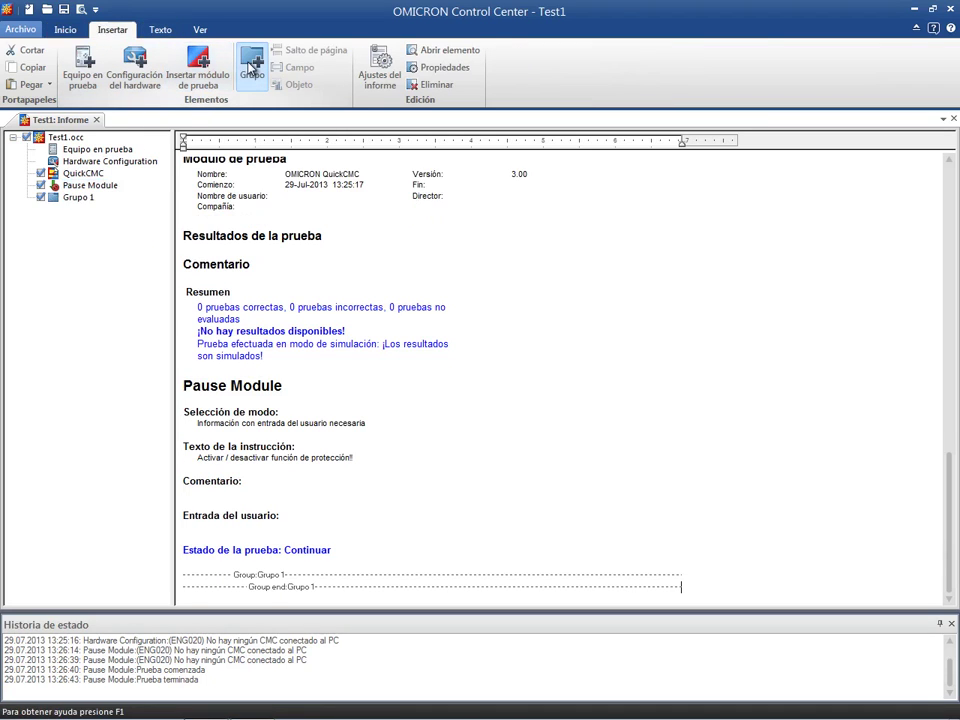
- Rename the new group "Sobrecorriente de emergencia" and widen the document tree to fit the full name
click(79, 198)
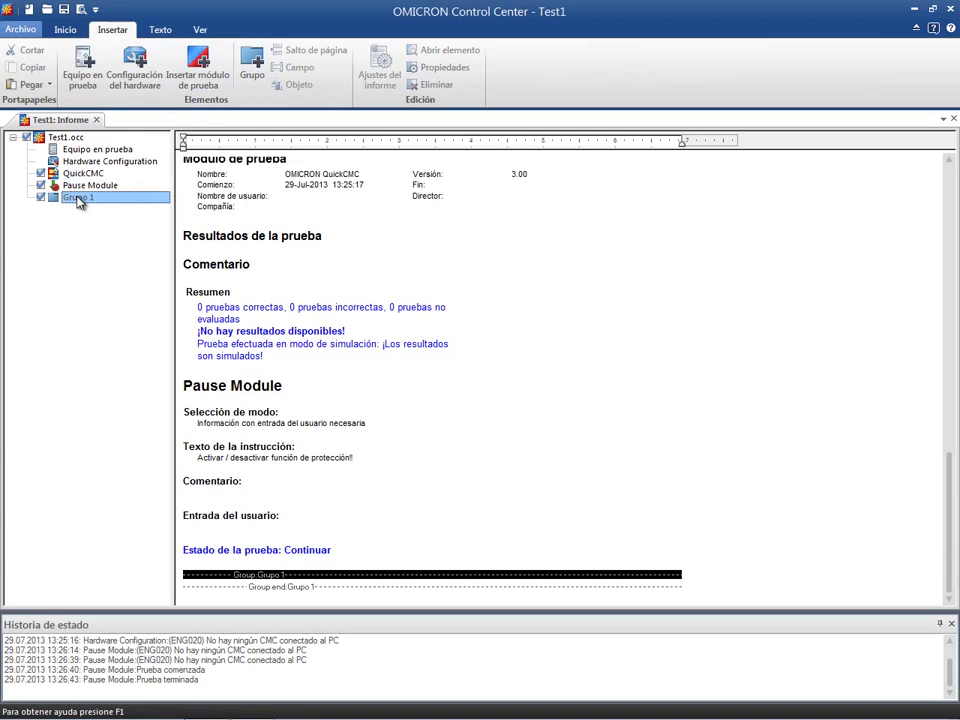
text(So)
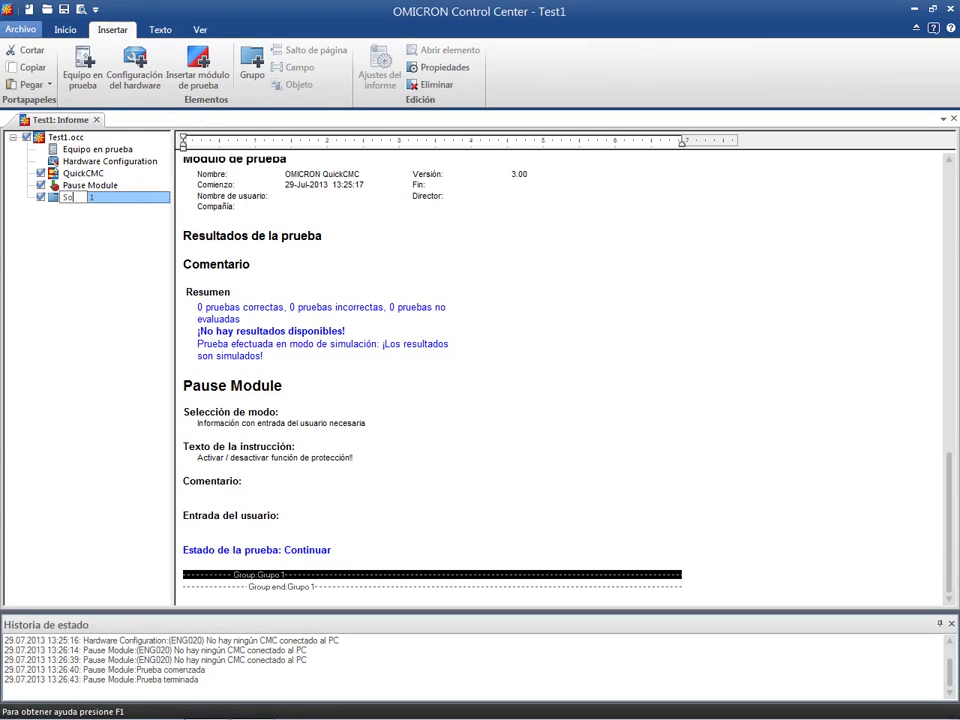
text(brecorriente de emergencia)
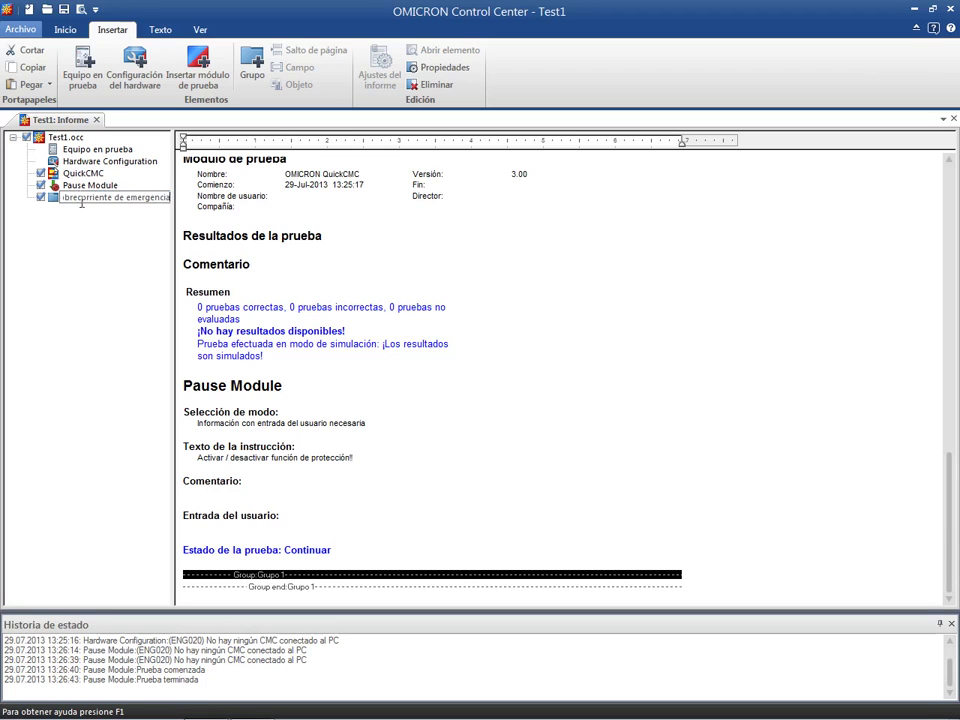
key(Return)
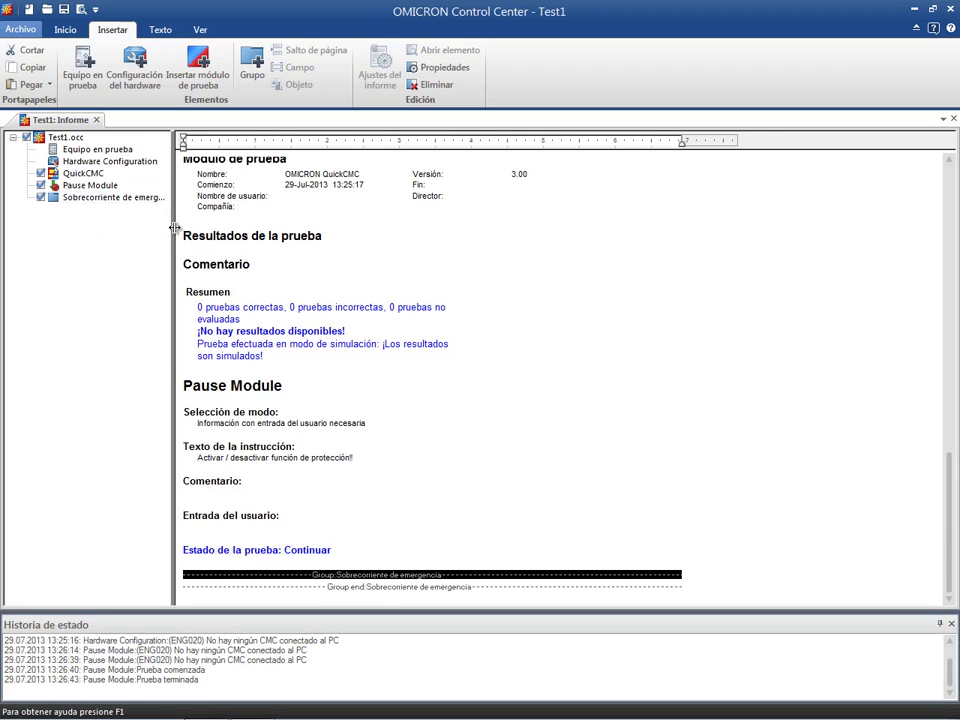
drag(173, 229, 202, 229)
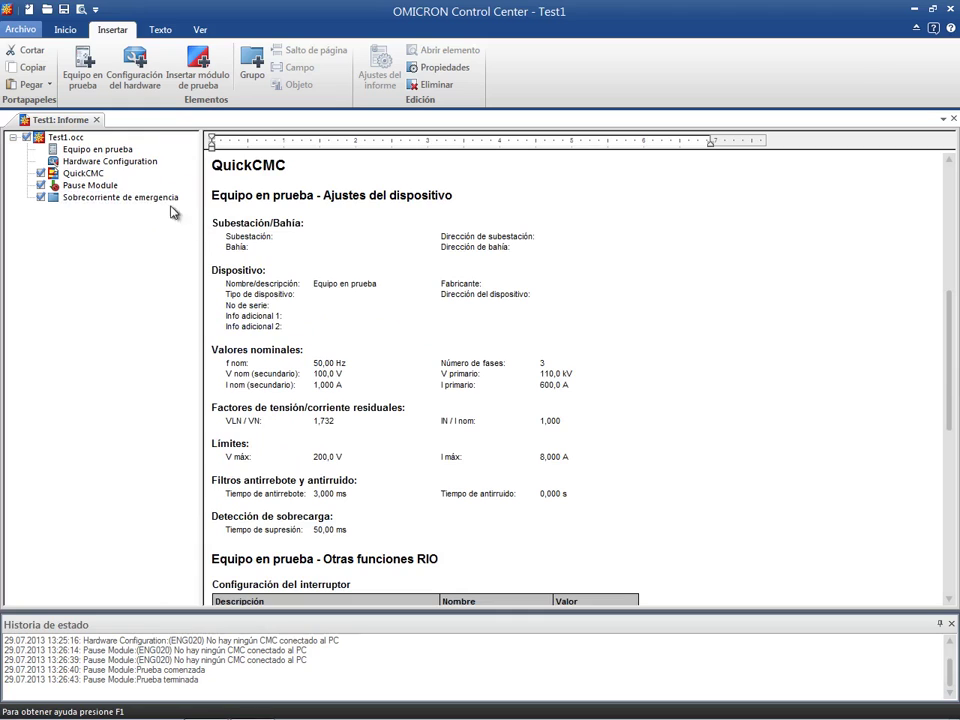
- Add the title "Prueba de la función de sobrecorriente y distancia" on the empty line at the start of the report
click(74, 142)
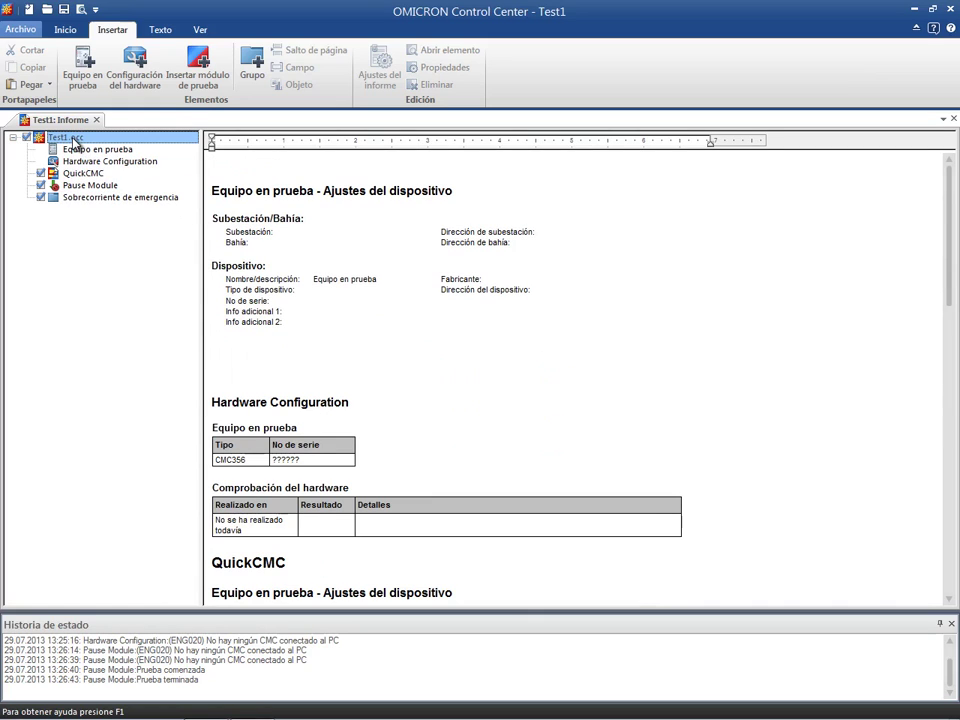
click(227, 165)
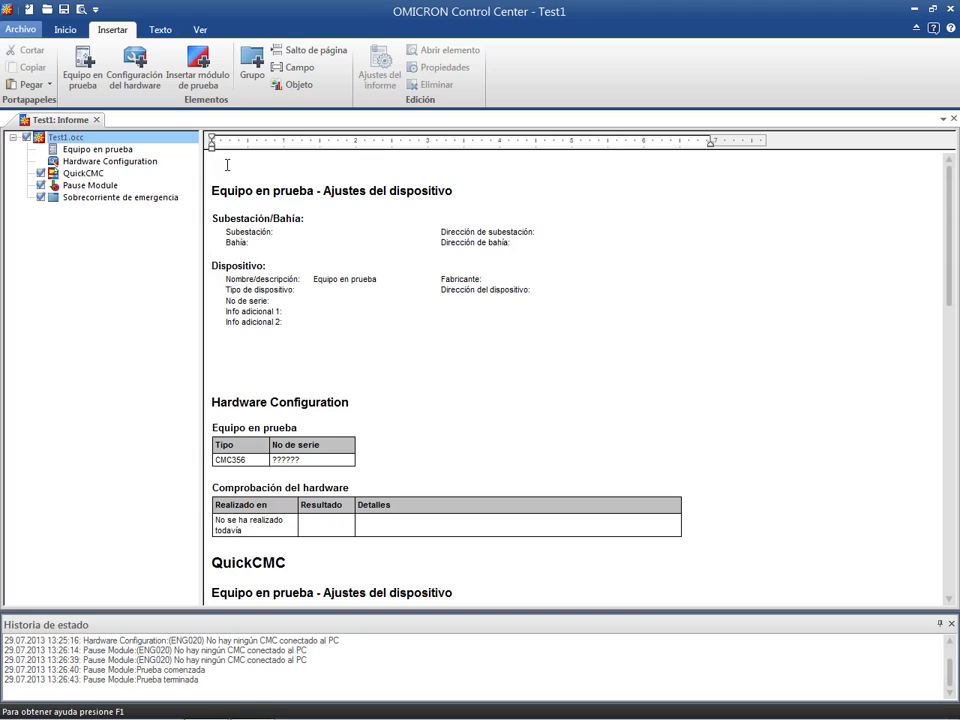
click(227, 165)
text(Prue)
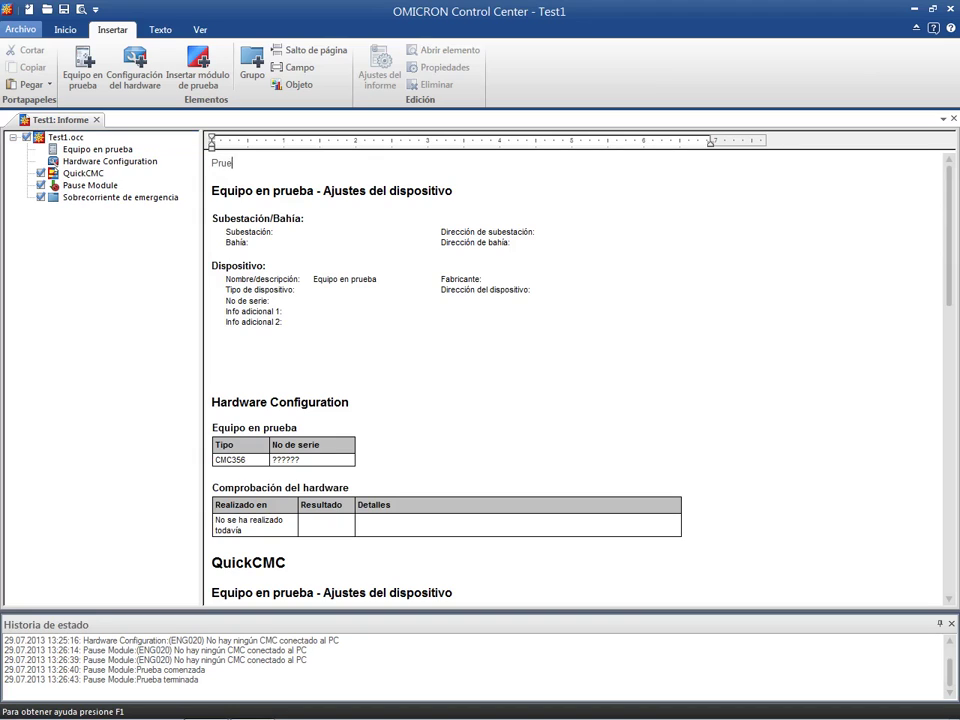
text(ba de la función de sobrecorriente y distancia)
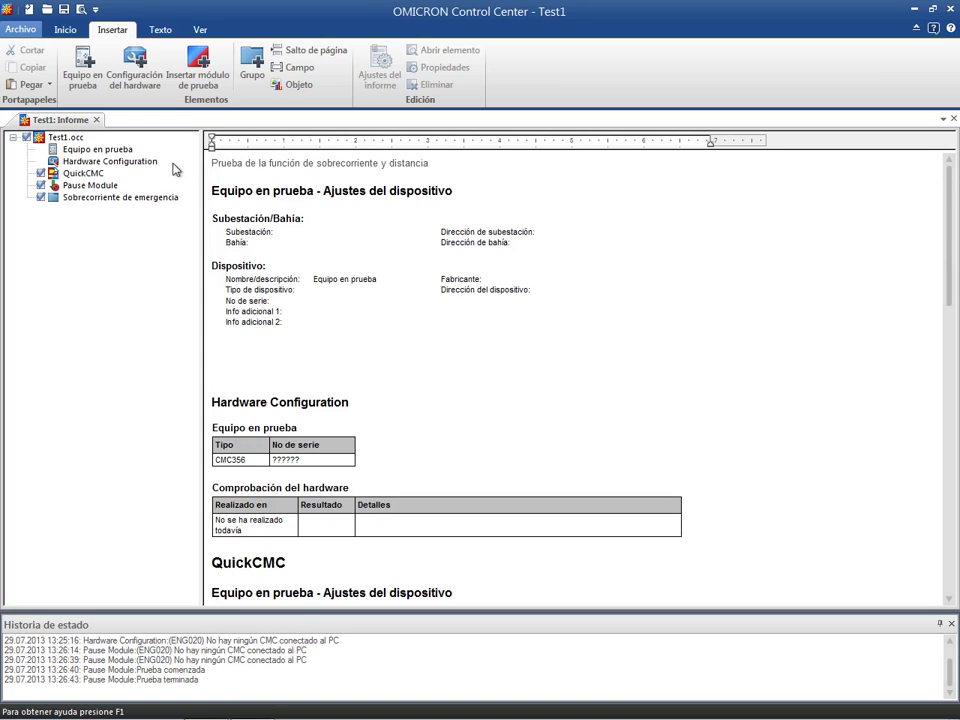
- Format the report title at font size 18, centred and bold
drag(213, 163, 446, 167)
click(162, 30)
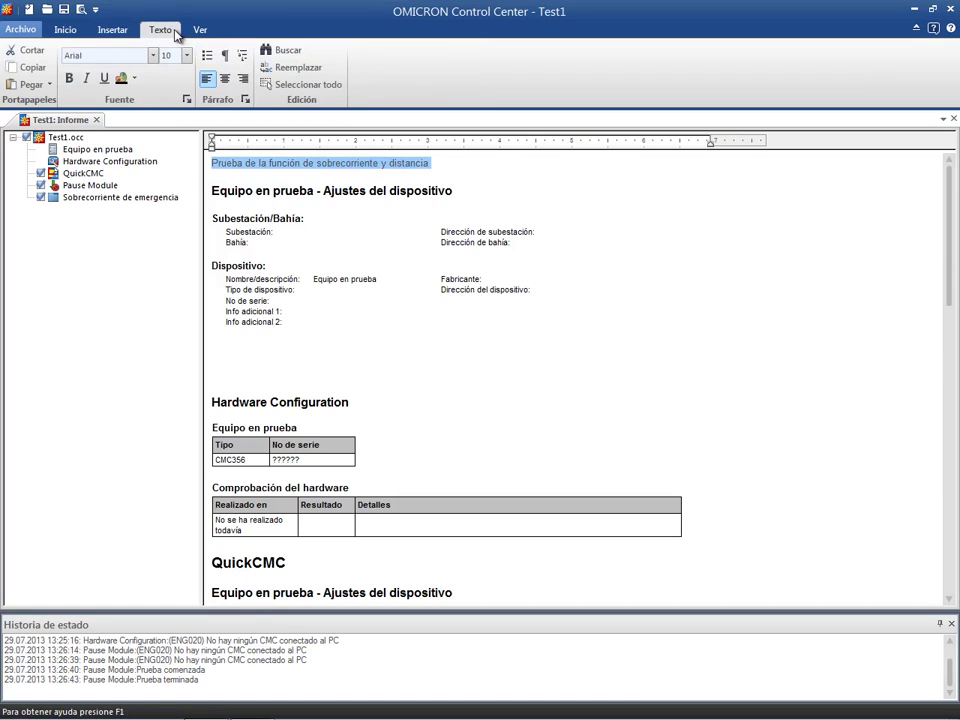
click(186, 56)
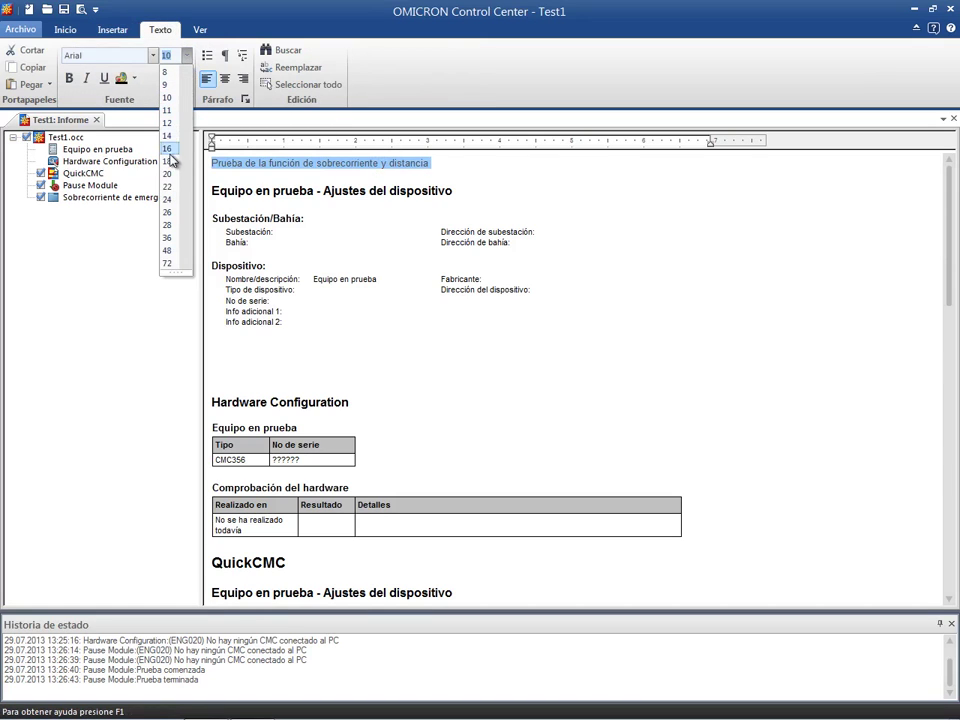
click(168, 161)
click(224, 79)
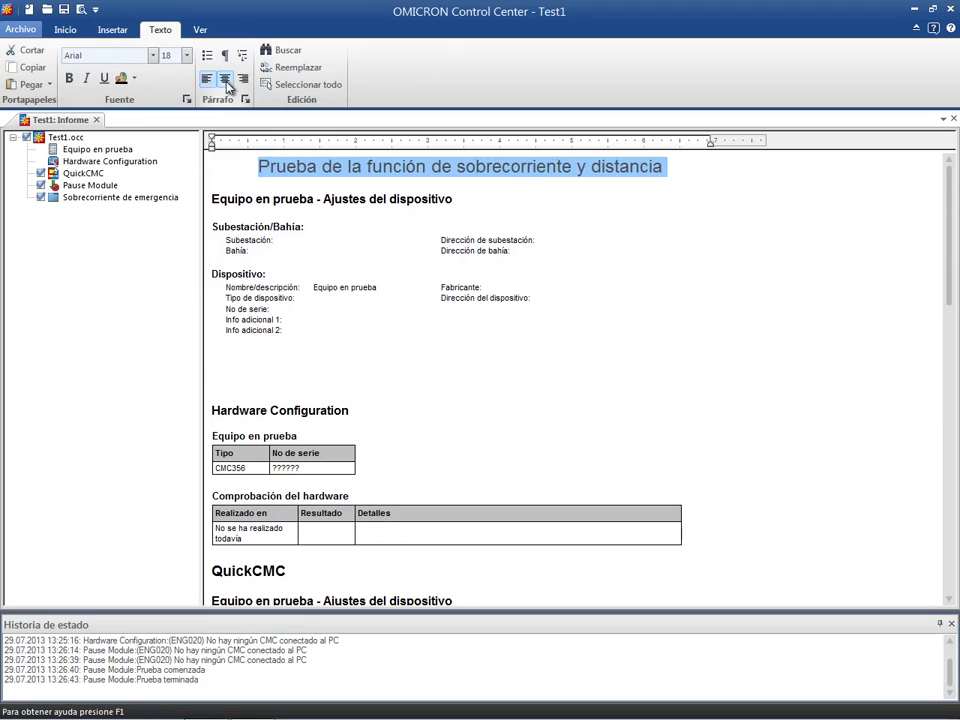
click(69, 78)
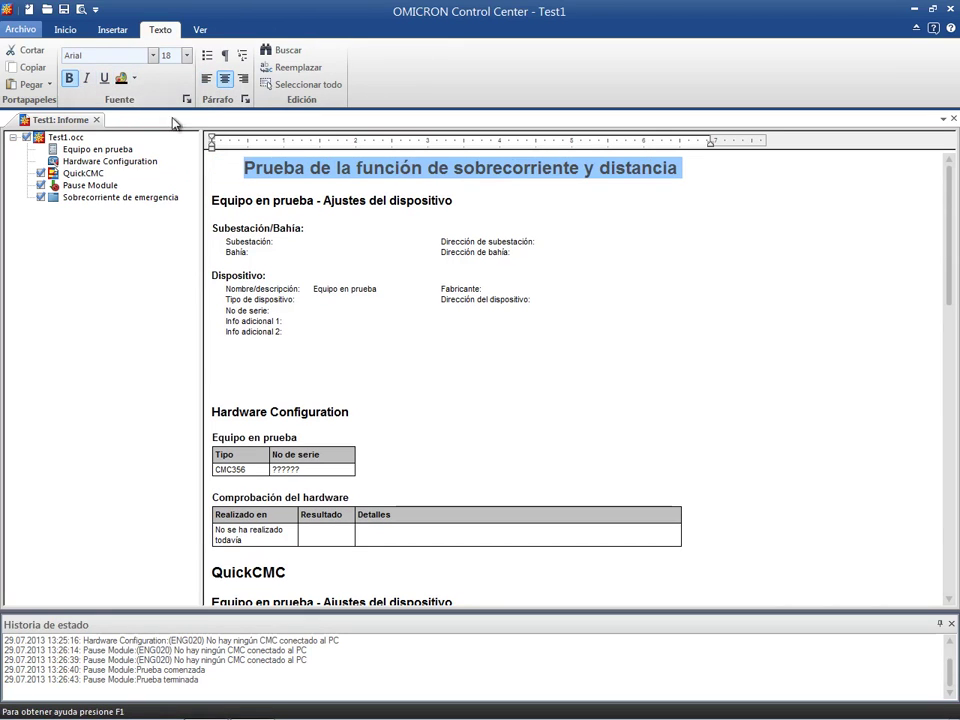
- Add two blank lines above the report title
click(247, 170)
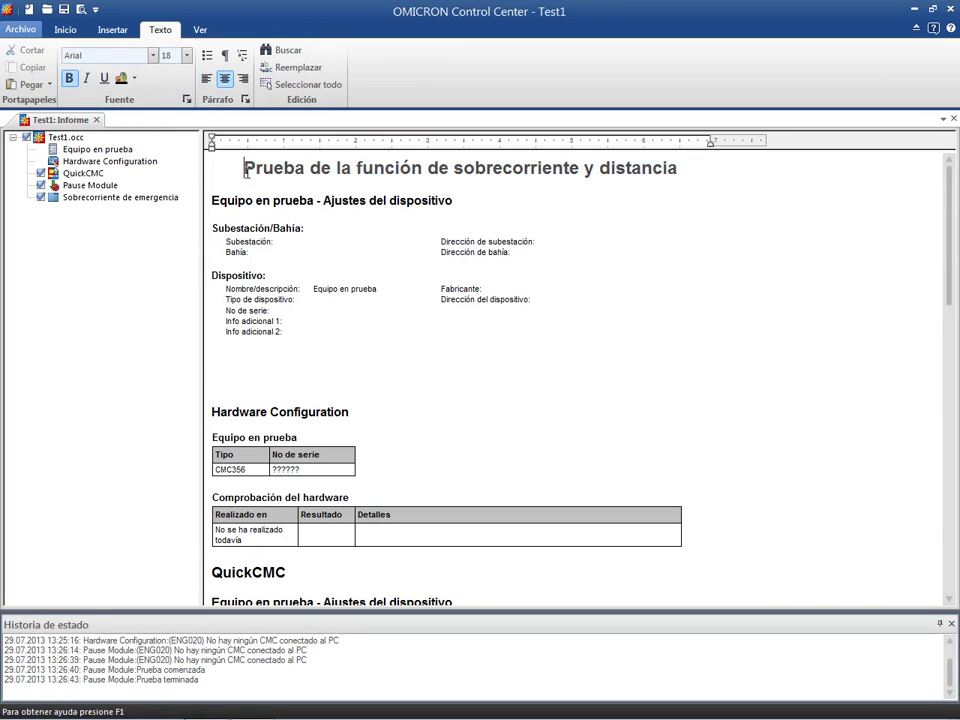
key(Return)
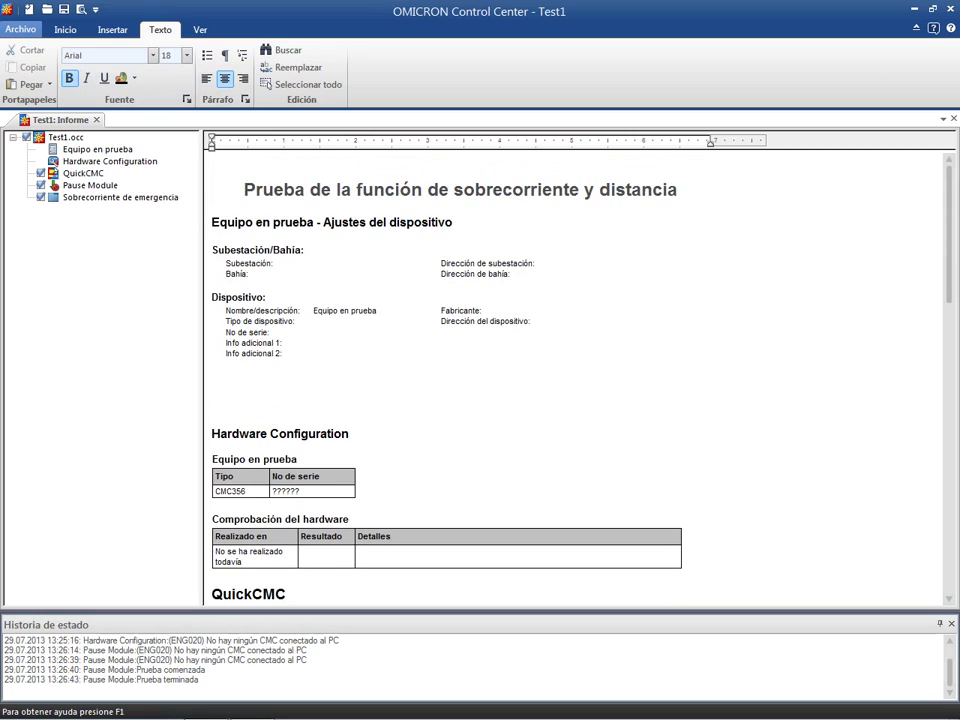
key(Return)
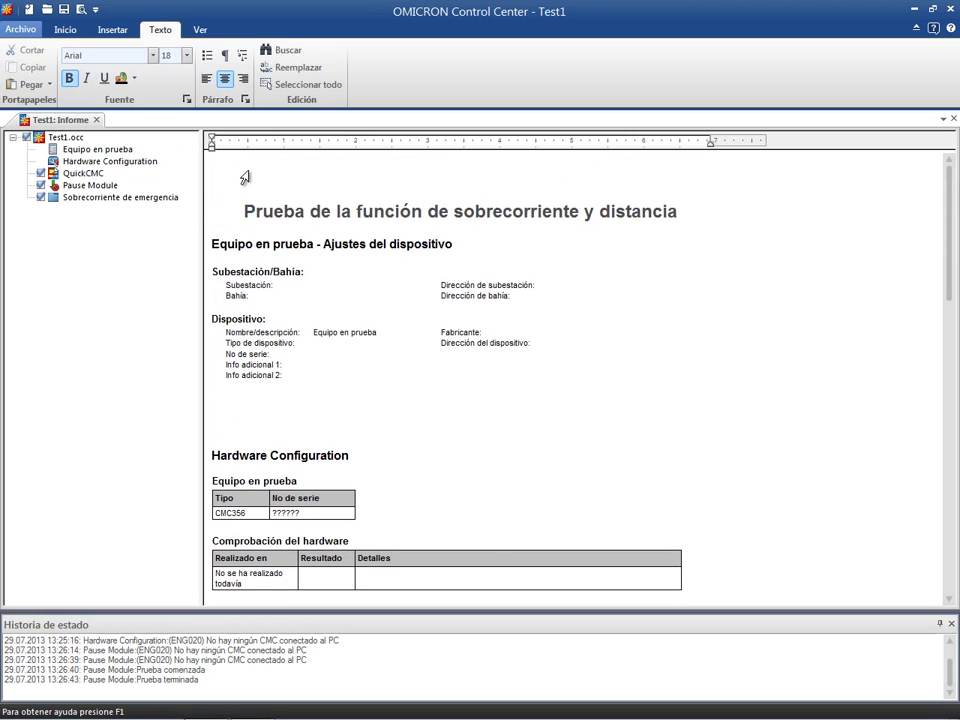
- Insert a new "Imagen de Paintbrush" object on the first blank line above the report title
click(244, 177)
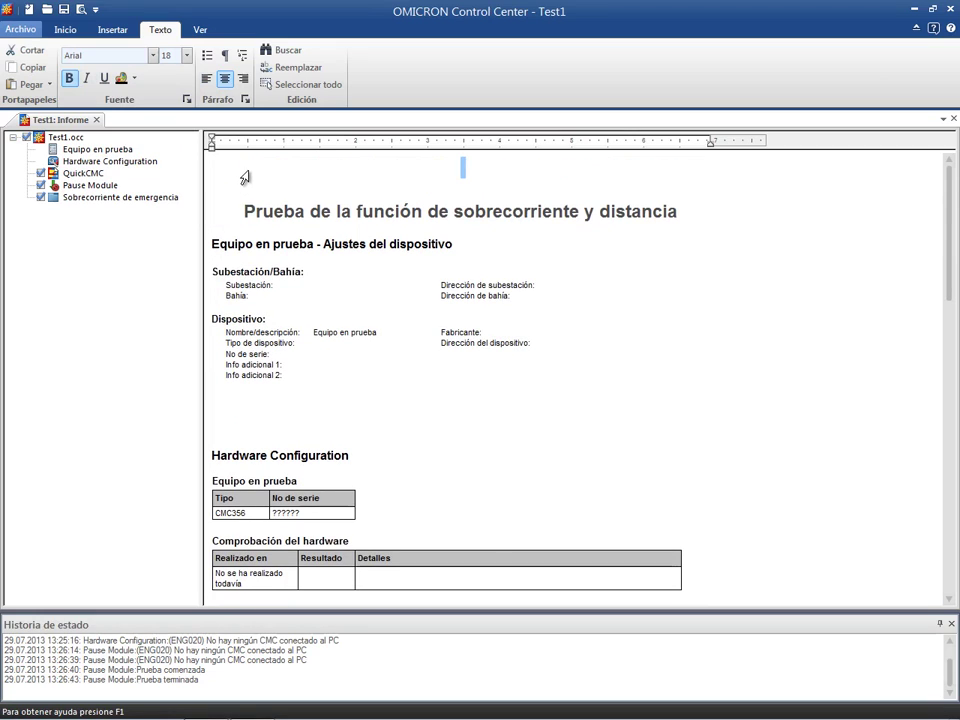
click(122, 32)
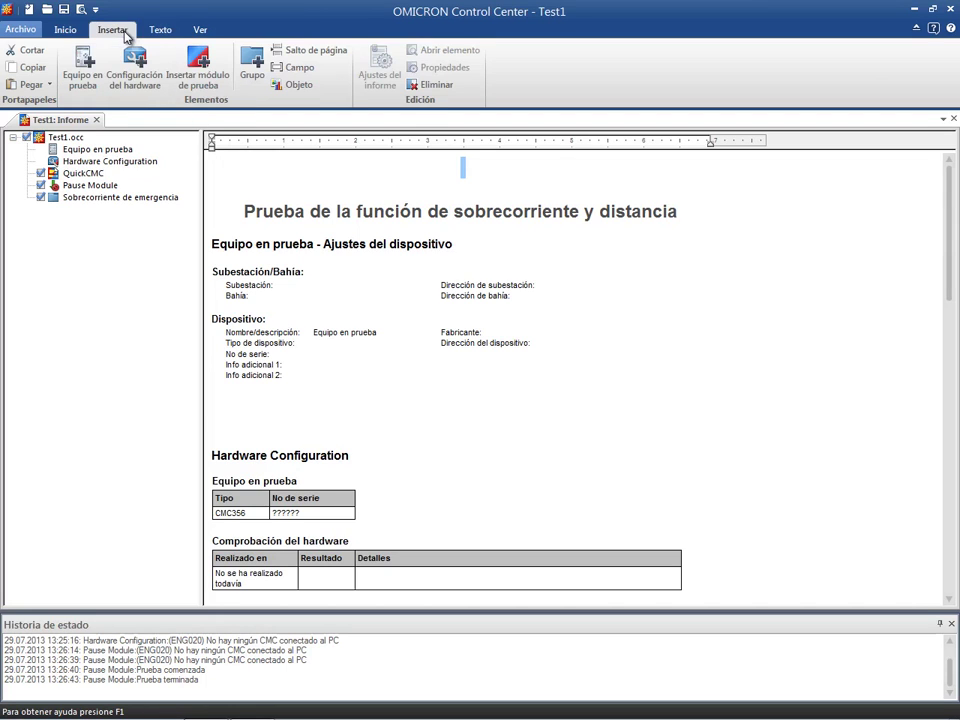
click(298, 85)
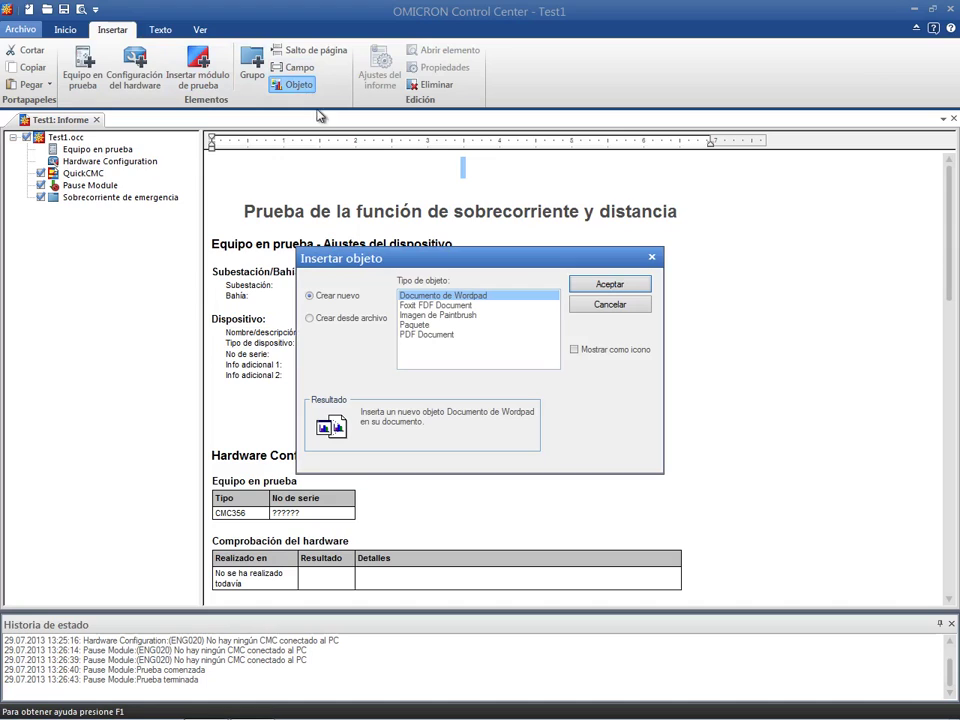
click(432, 316)
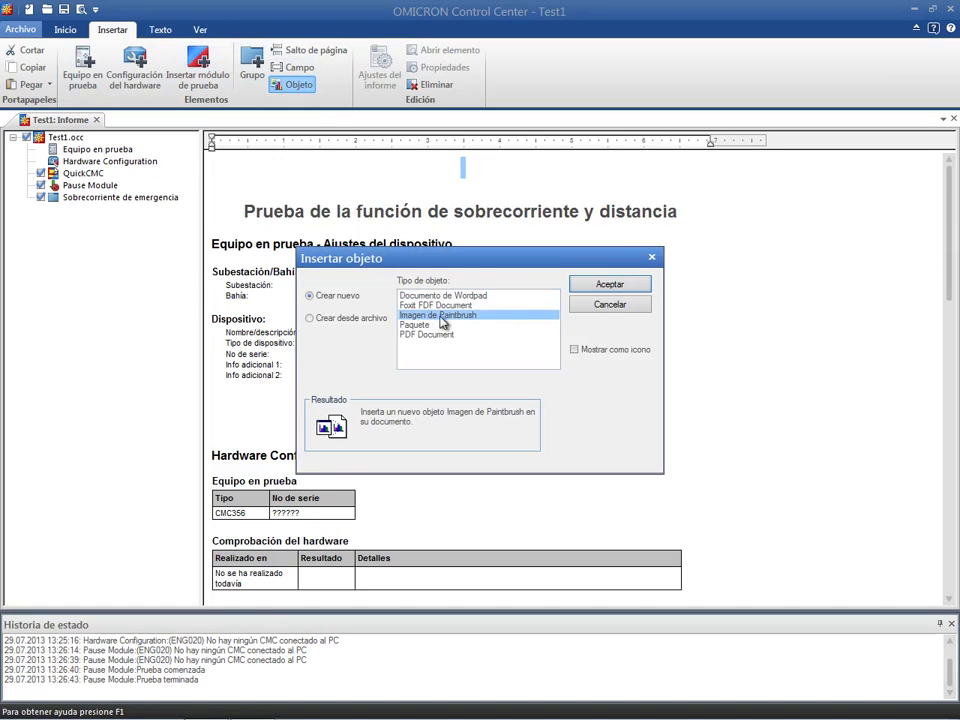
click(577, 289)
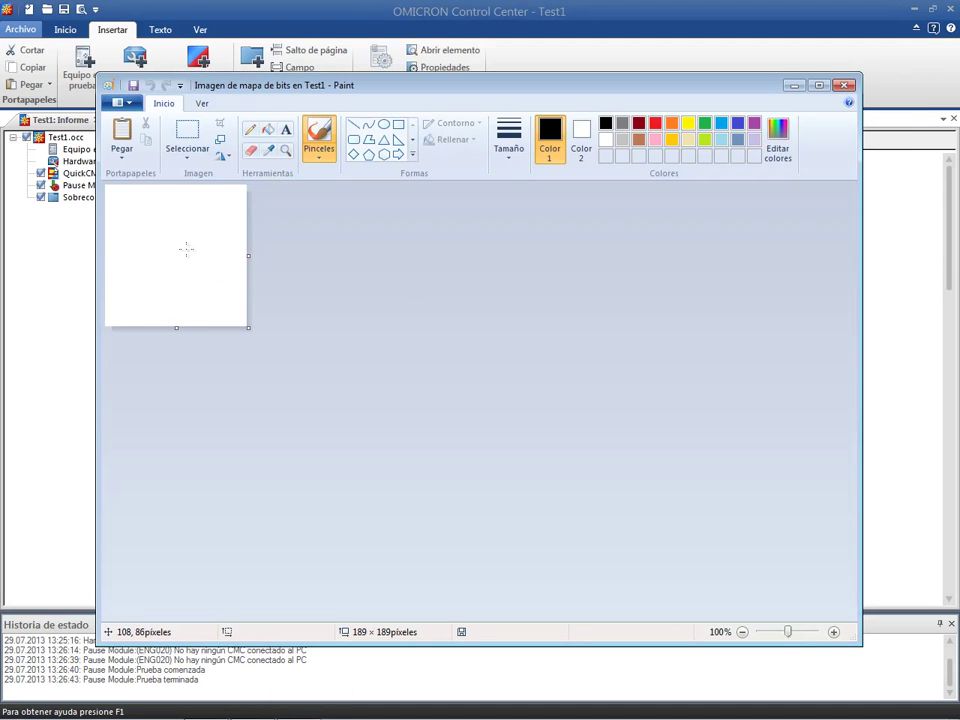
- Paste the copied OMICRON Academy logo into the Paint image, stretch it to the full canvas height, and return to the report
key(ctrl+v)
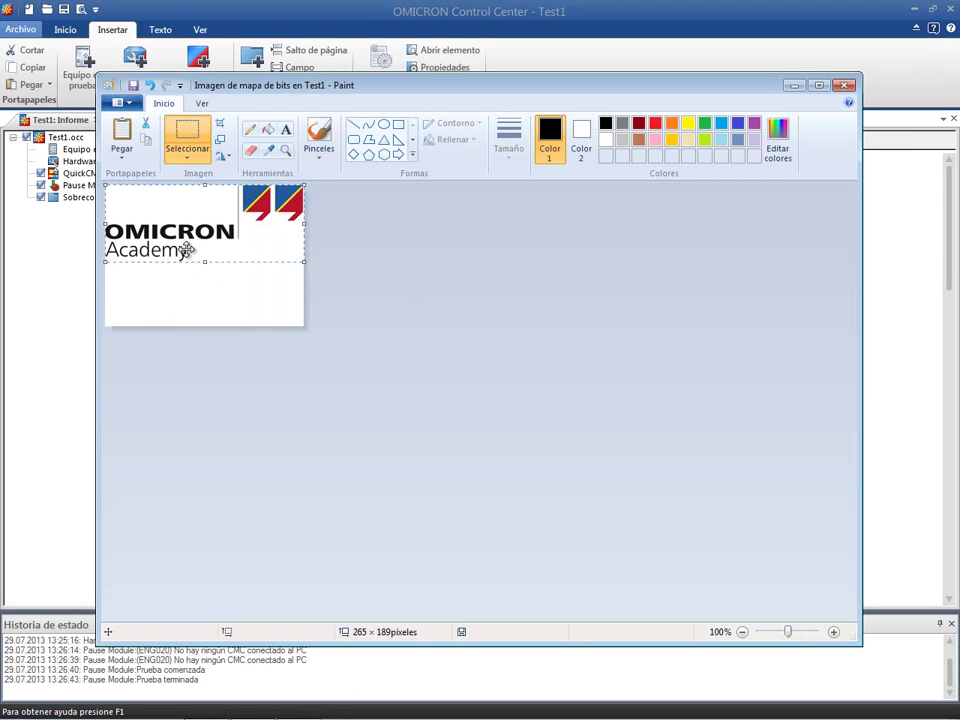
drag(204, 326, 210, 326)
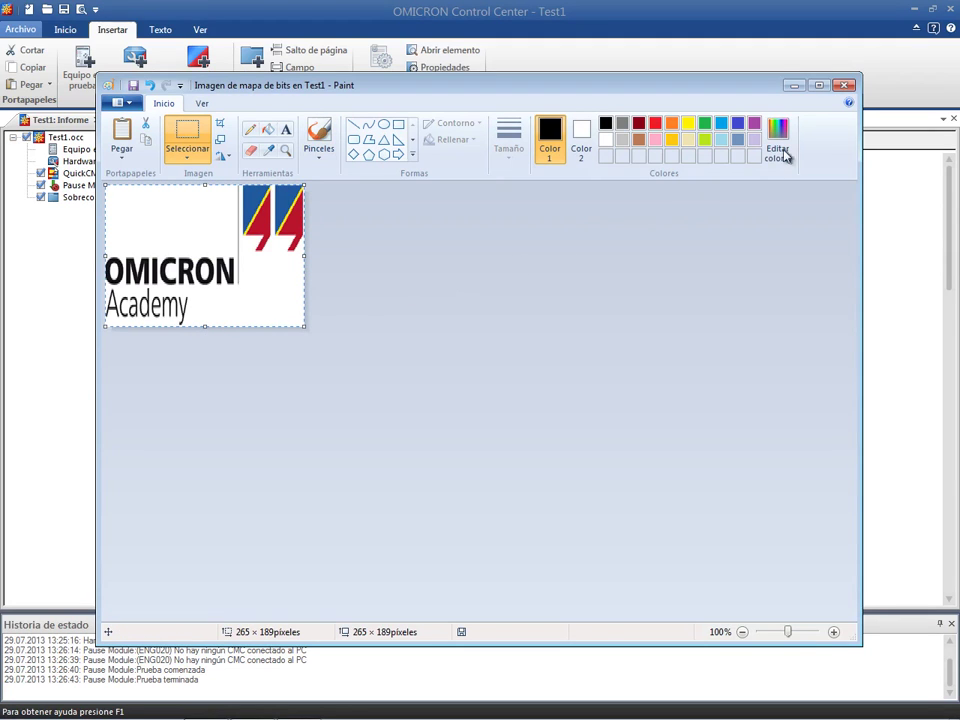
click(838, 88)
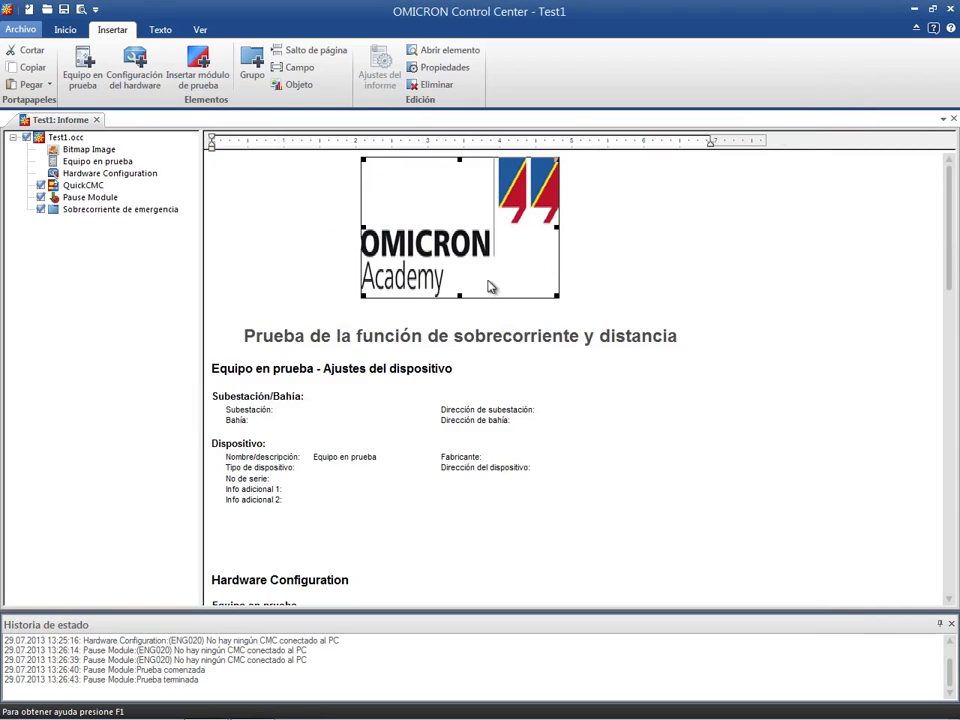
- Reduce the logo's height to restore its proportions and align it to the right in the report
drag(461, 296, 461, 234)
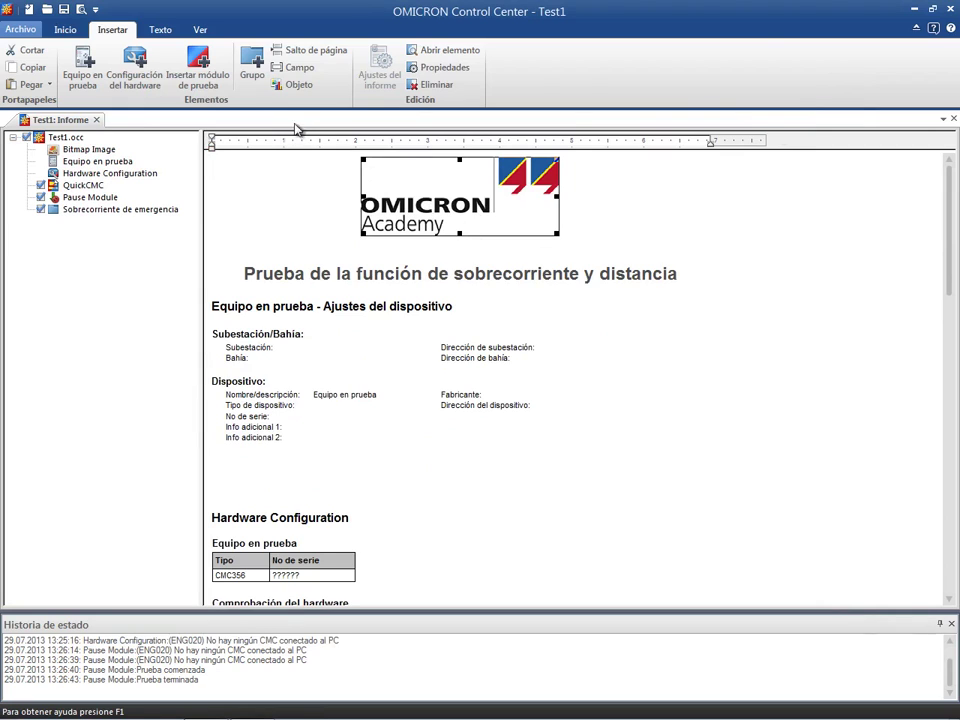
click(168, 32)
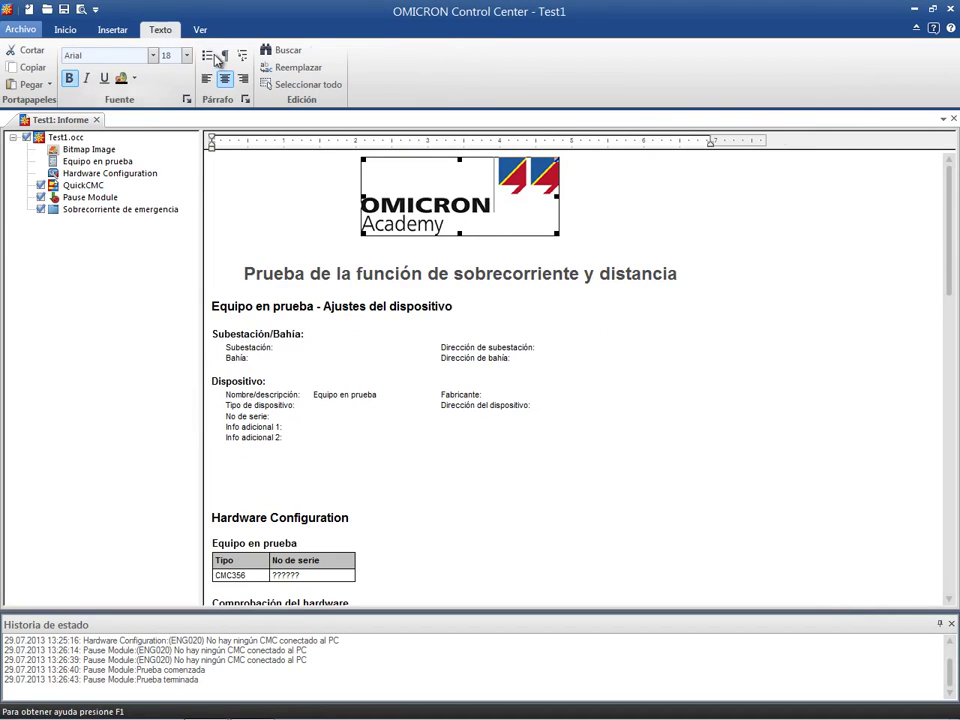
click(242, 79)
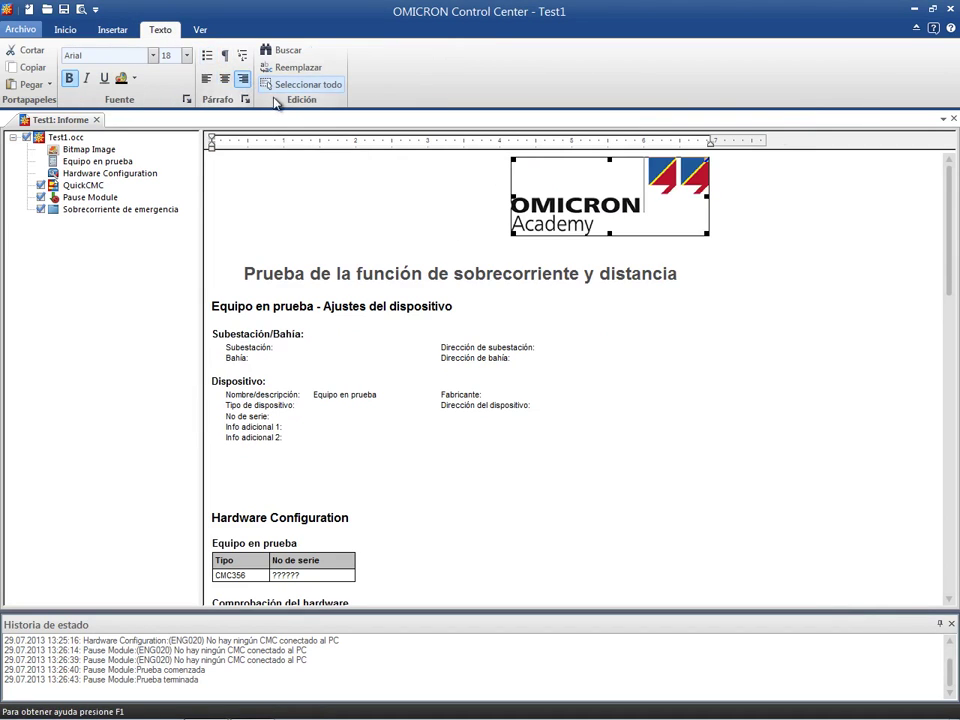
- Add a blank line below the report title
click(679, 273)
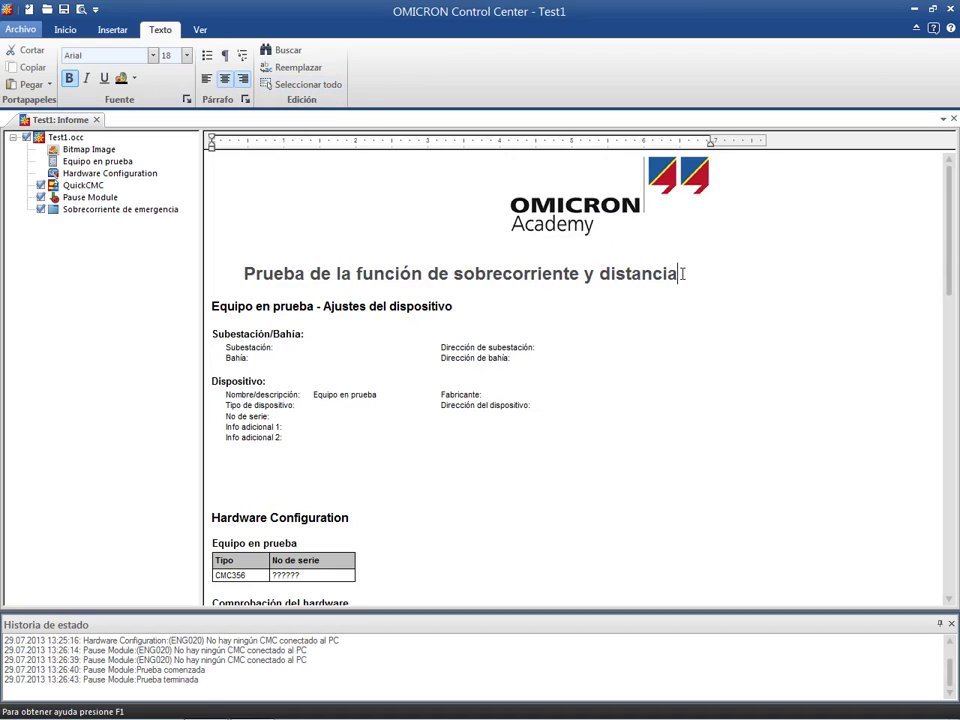
key(Return)
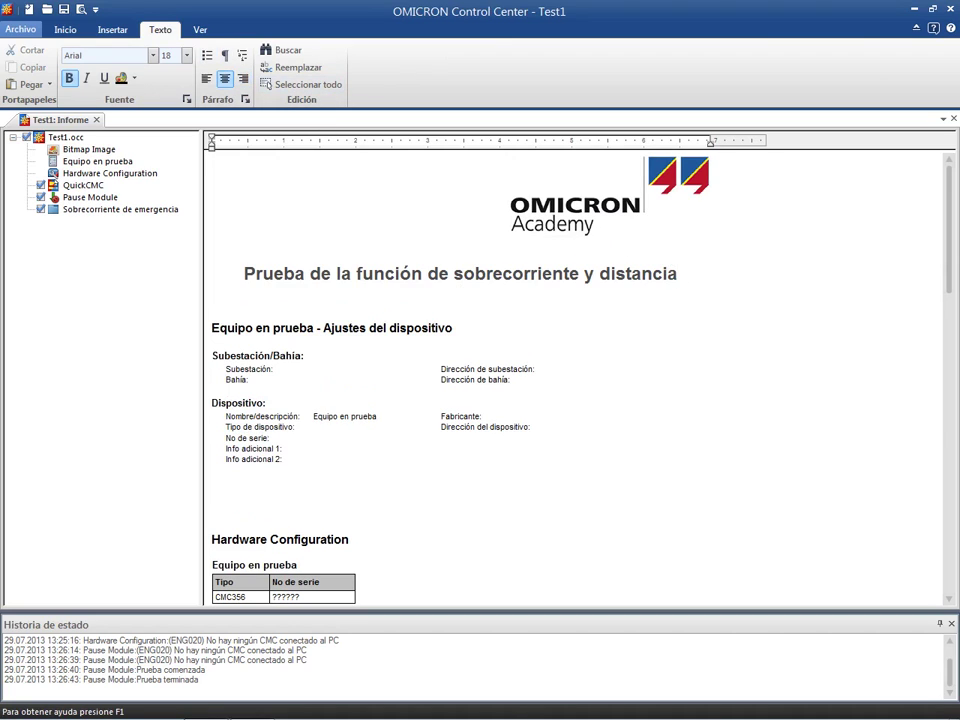